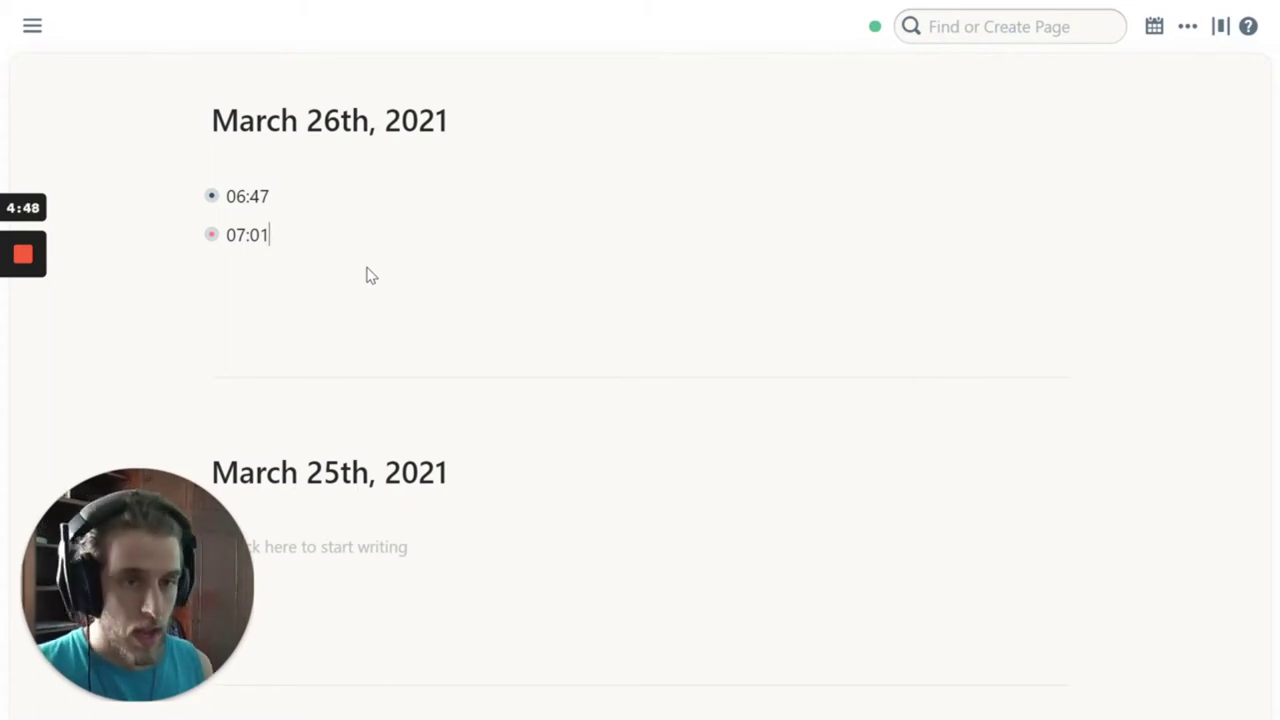
- Create a new page named "books/Caffeine:"
key("ctrl+u")
type("books")
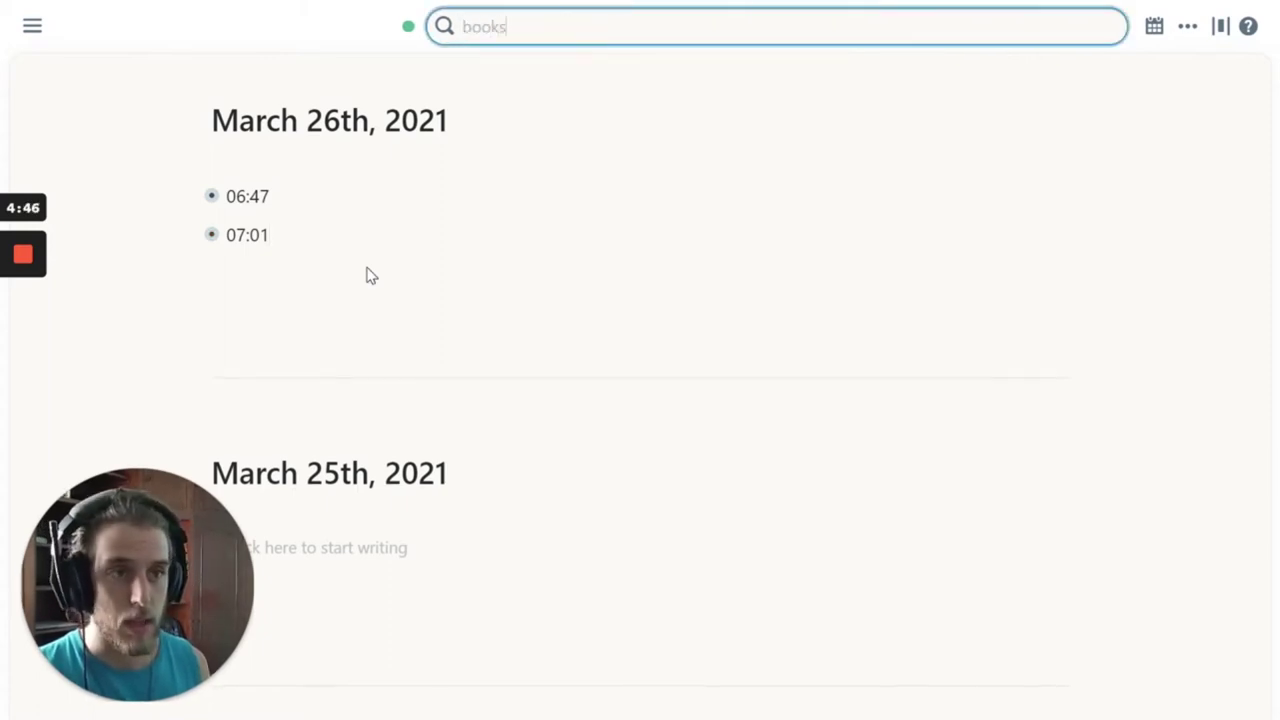
type("/Caffeine:")
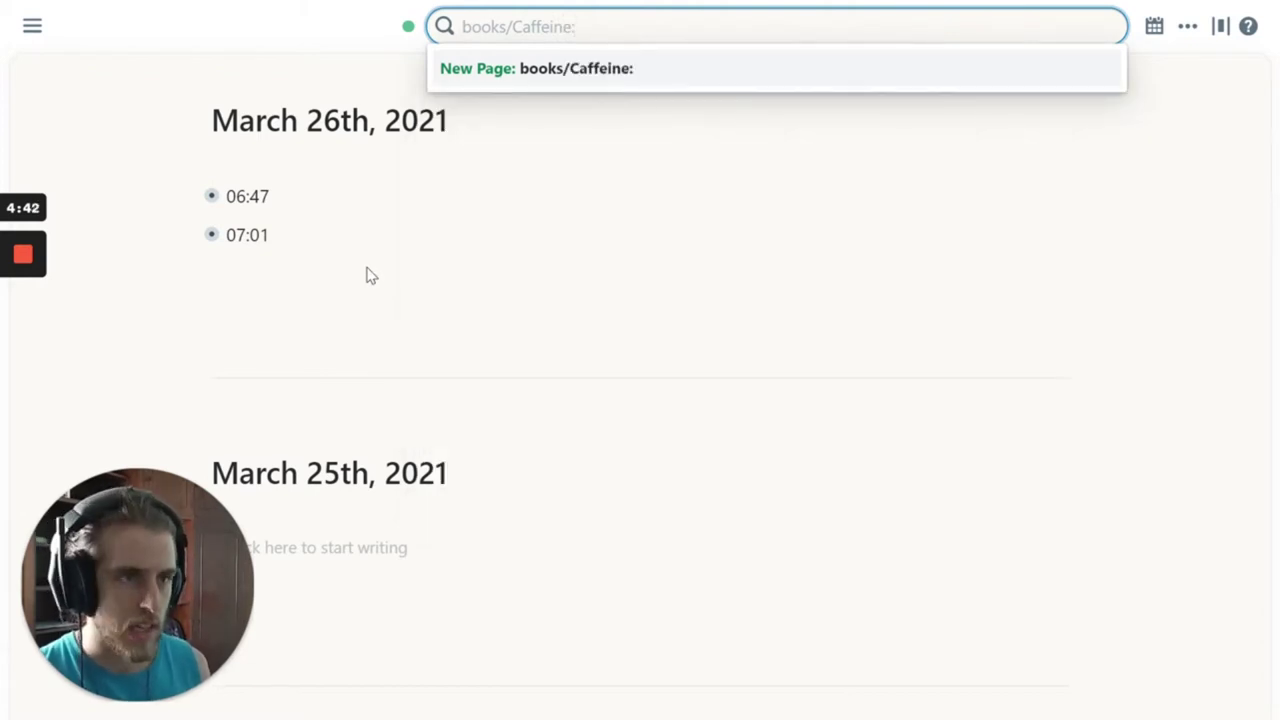
key("Return")
- Copy the book's title from the Amazon listing and complete the page title as "books/Caffeine: How Caffeine Created the Modern World"
key("alt+Tab")
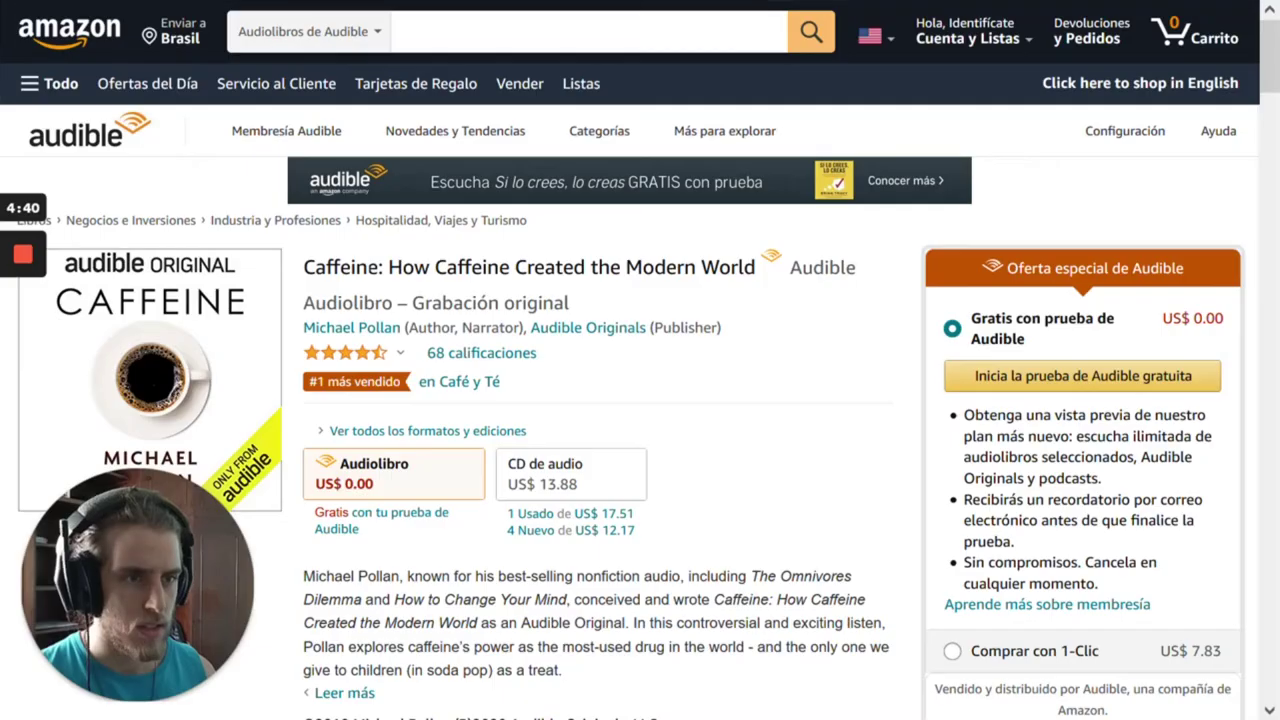
left_click_drag(376, 266, 767, 280)
key("ctrl+c")
key("alt+Tab")
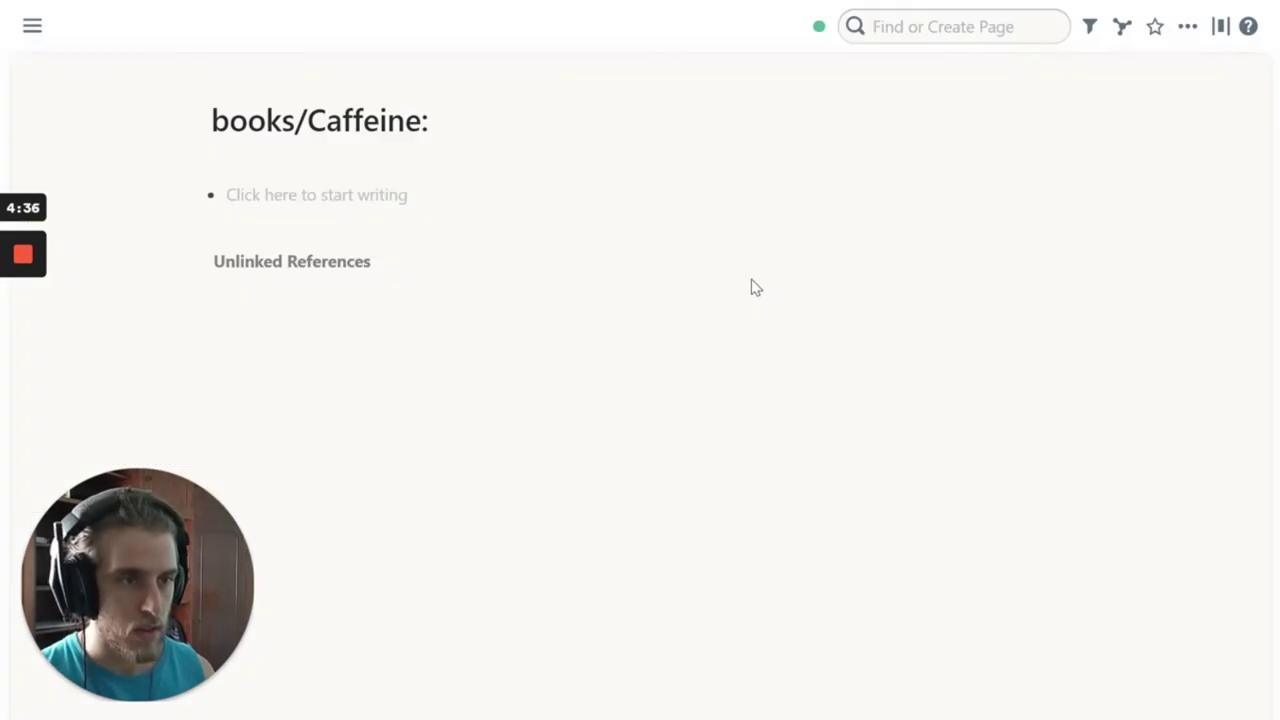
left_click(457, 123)
key("ctrl+v")
left_click(443, 128)
key("BackSpace")
key("BackSpace")
- Insert the book metadata template, from Author to Recommended by, into the page's empty first block
left_click(228, 196)
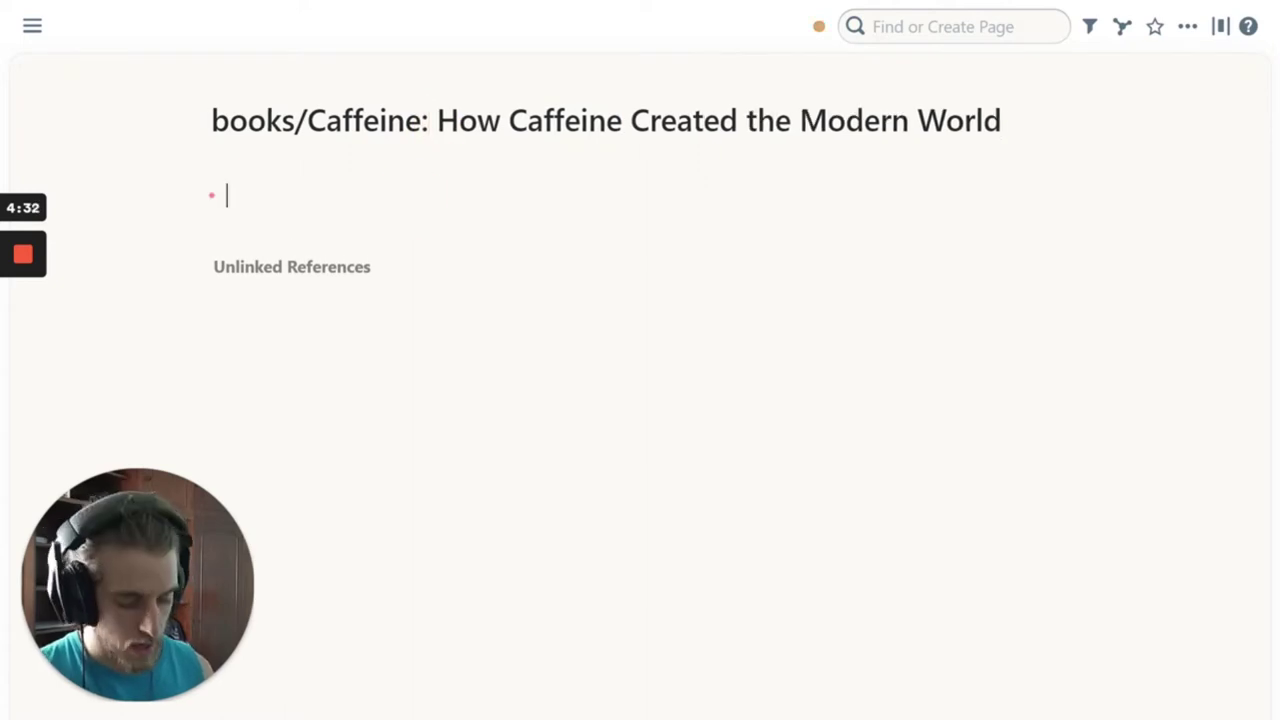
type(";;")
key("Return")
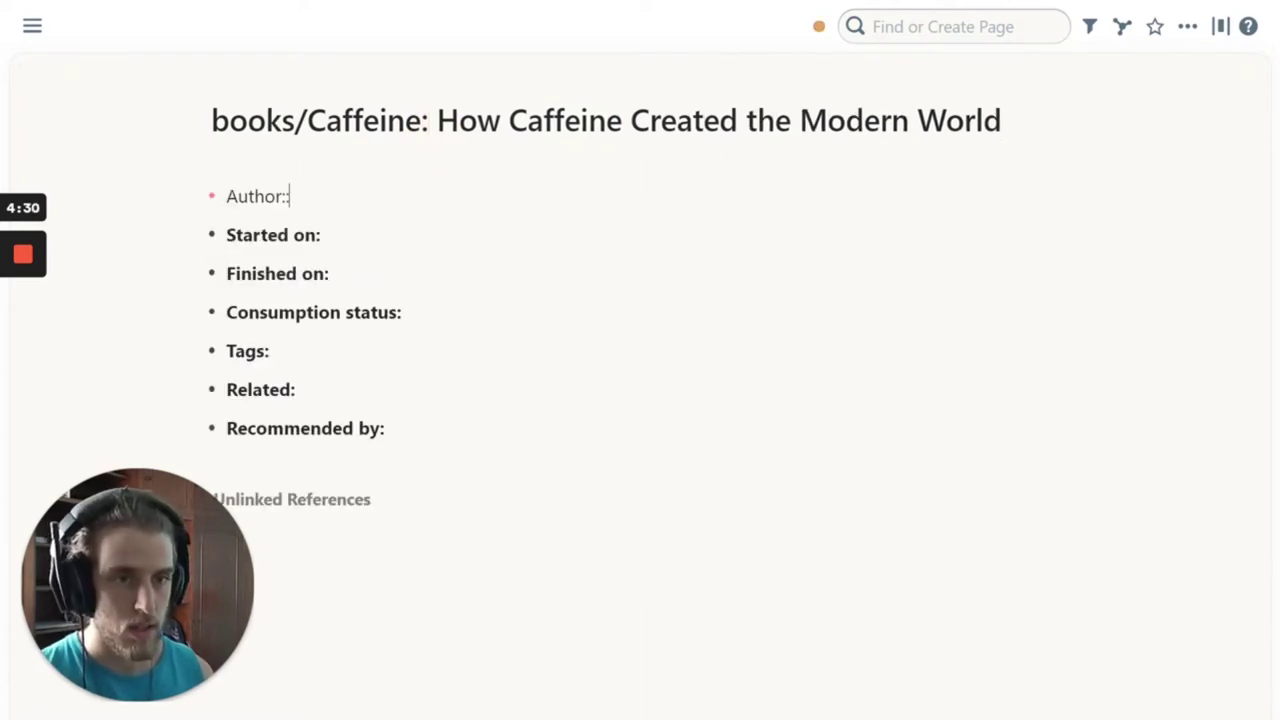
- Set the Author attribute to [[Michael Pollan]] and start a new bullet below the Recommended by attribute
type("[[Michae")
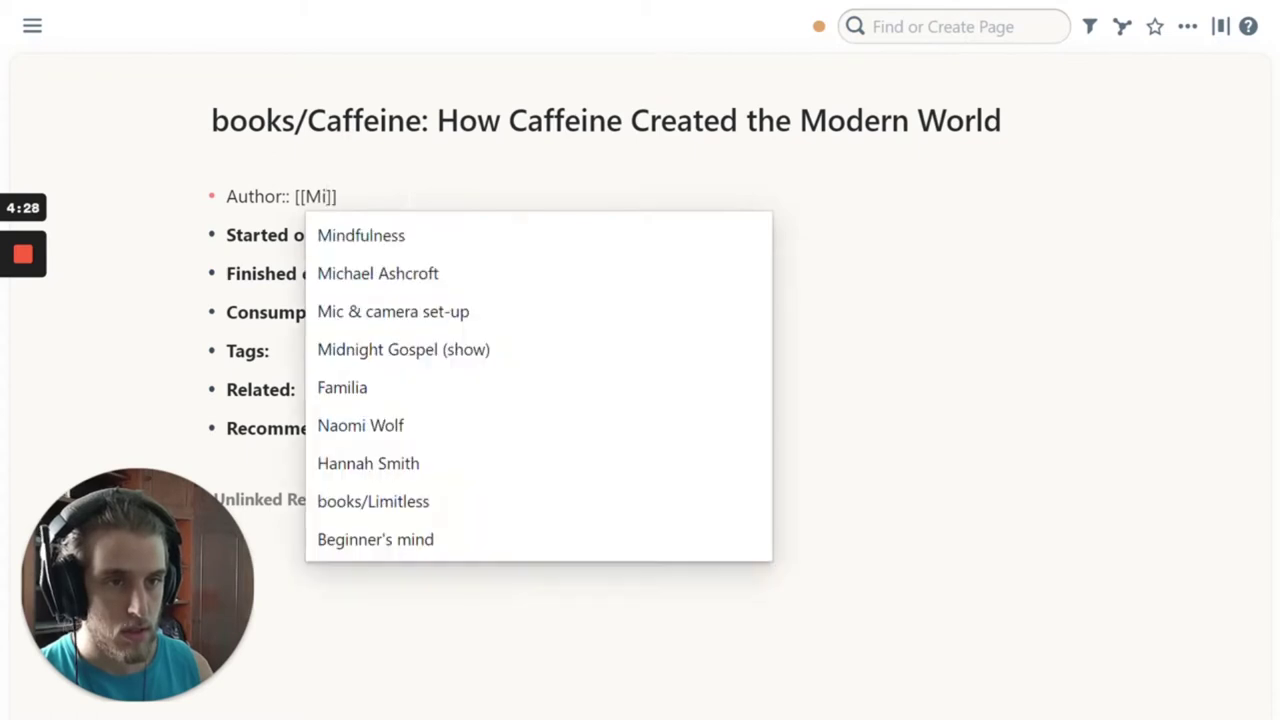
type("l Pollan]")
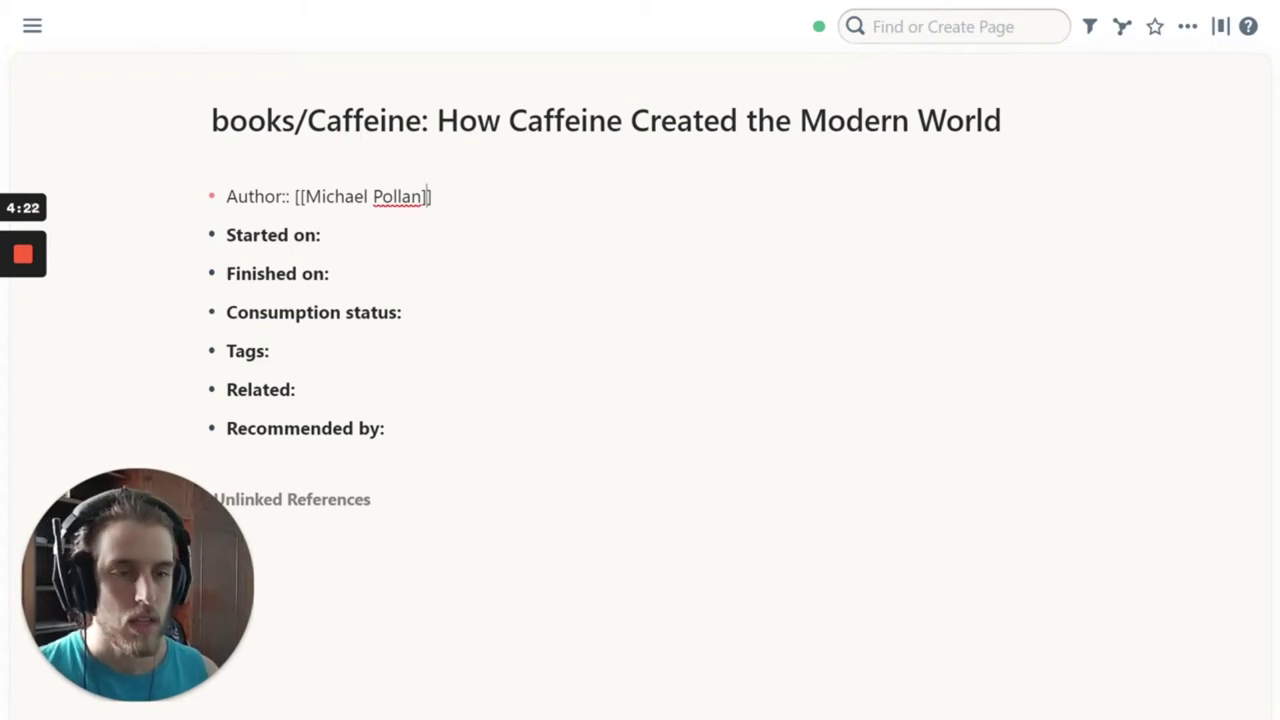
left_click(500, 423)
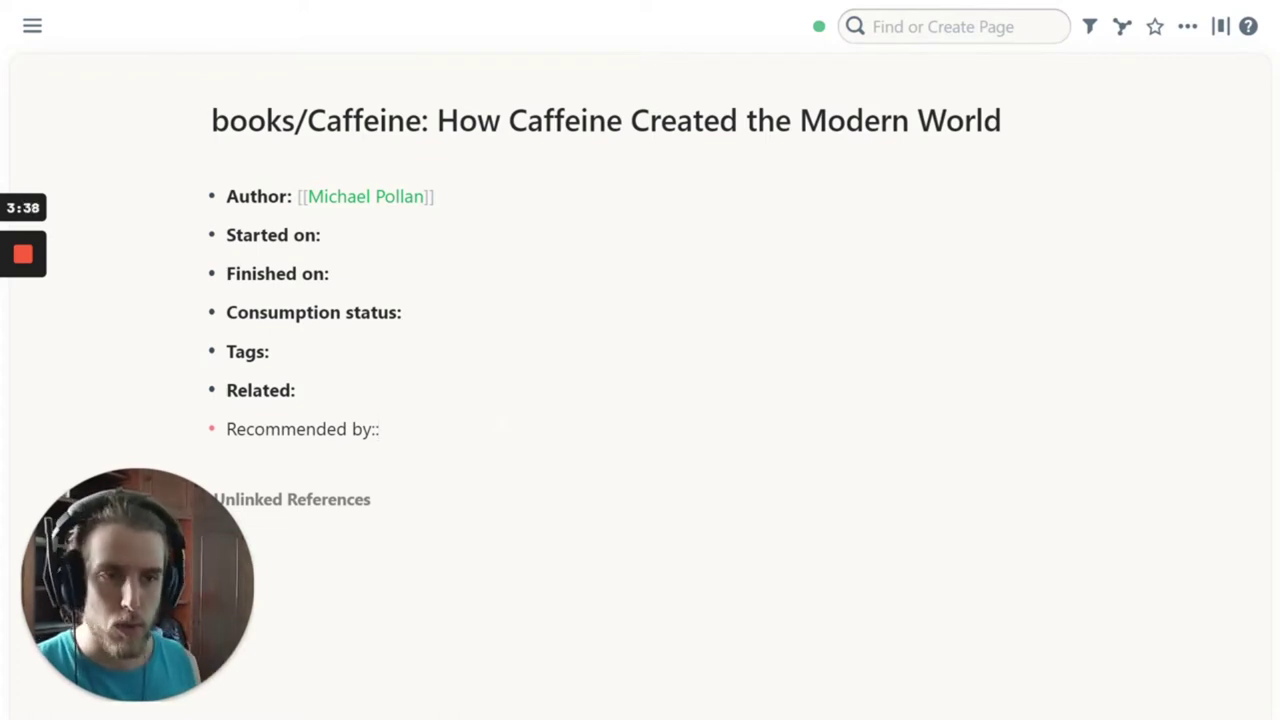
key("Return")
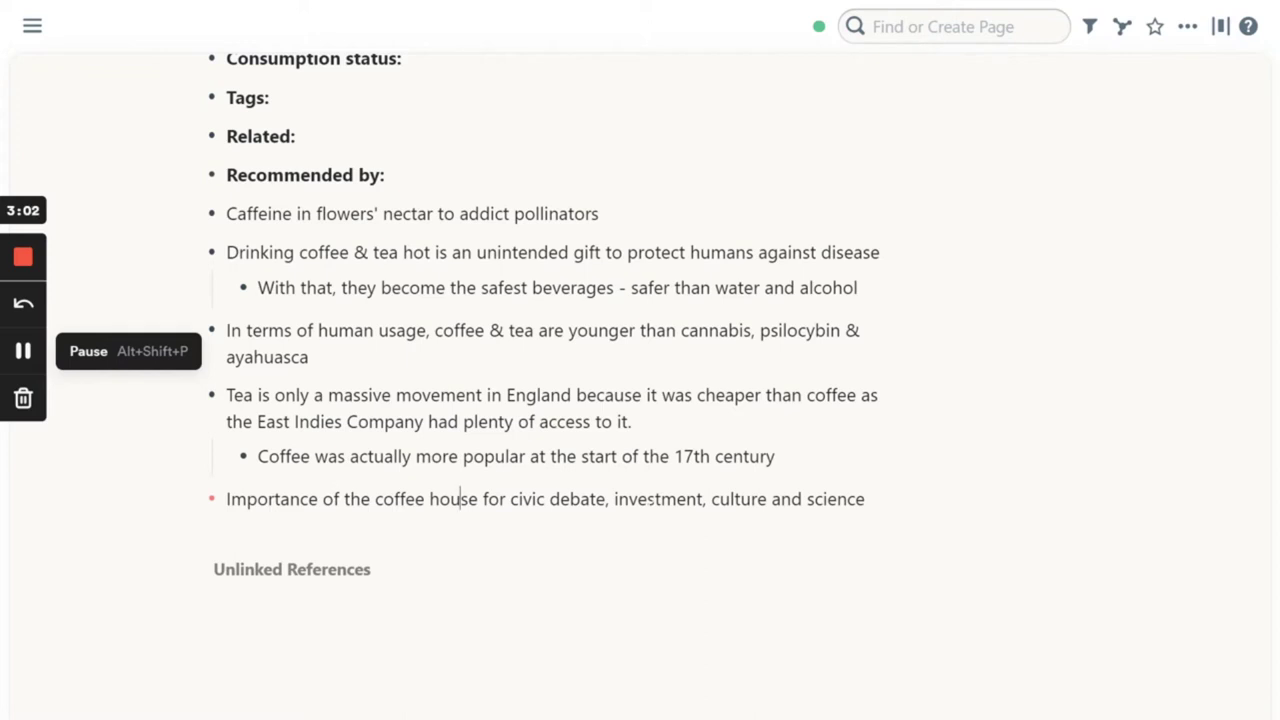
- Add "Anecdote of Isaac Newton dissecting a dolphin in a coffee house" as a nested bullet under the coffee house importance note
key("End")
key("Return")
key("Tab")
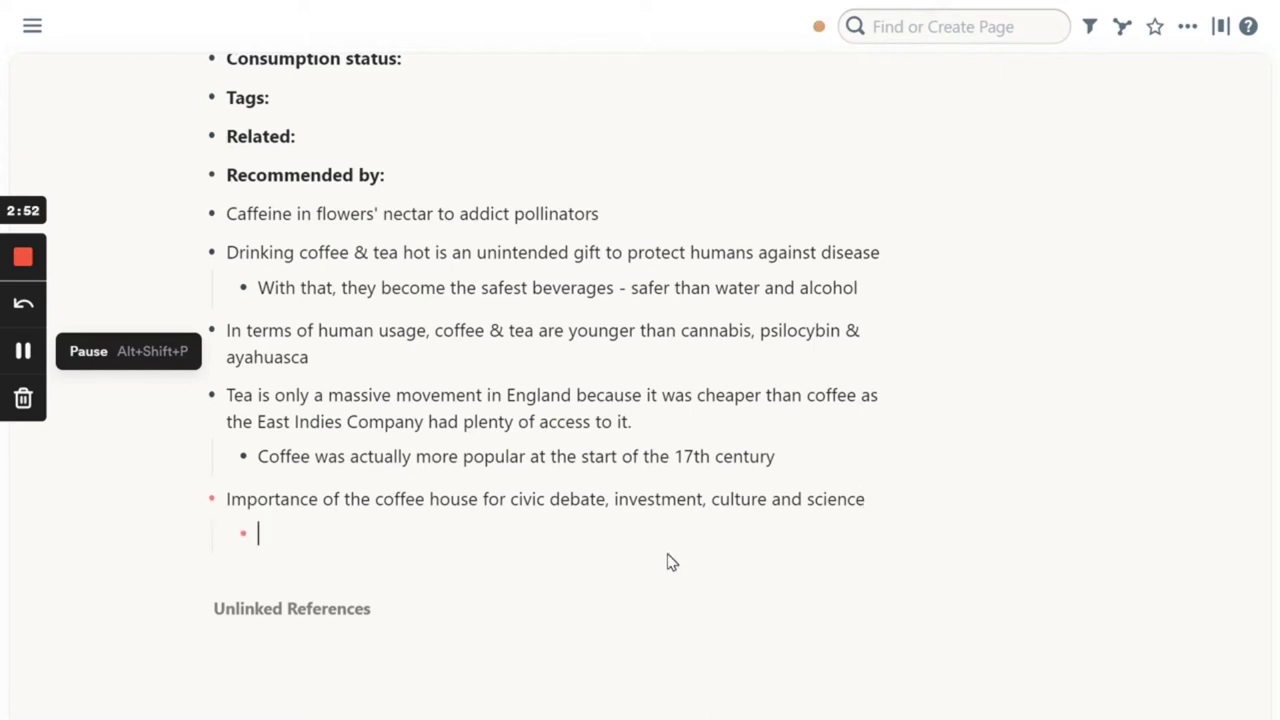
type("Anecto")
type("de")
key("BackSpace")
key("BackSpace")
key("BackSpace")
key("BackSpace")
type("dote")
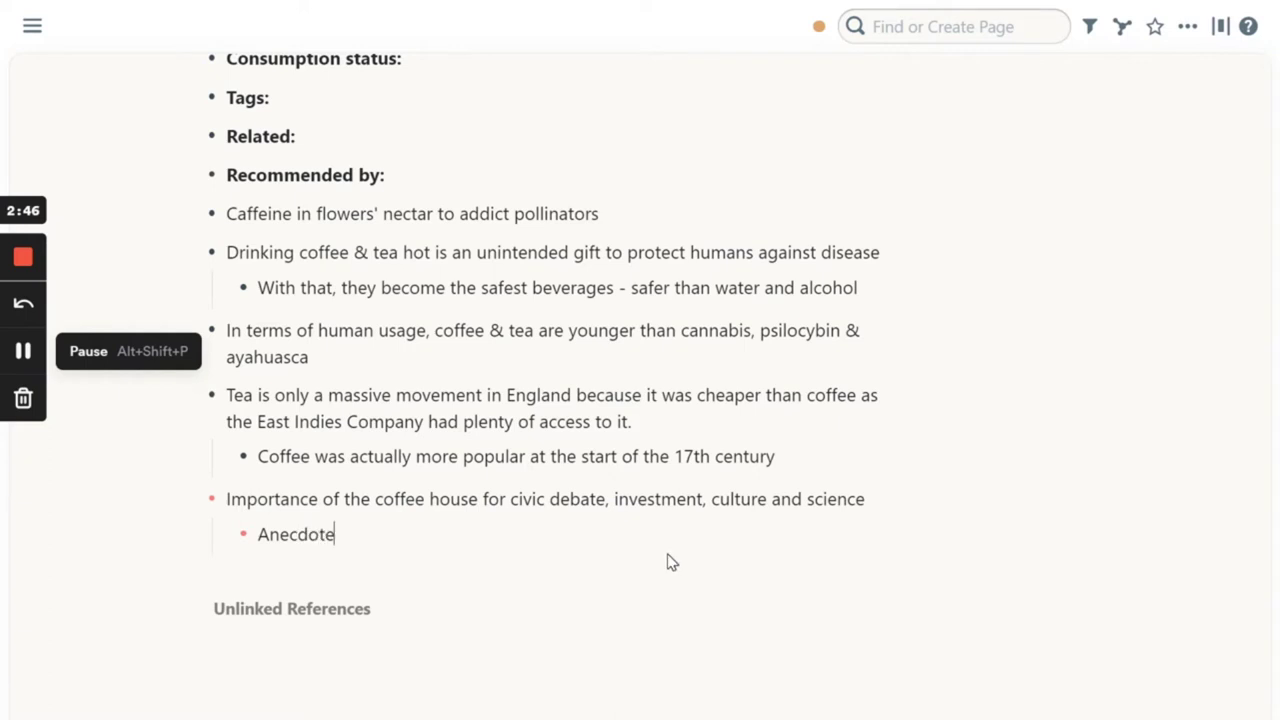
type(" of Isaac Newton dissecti")
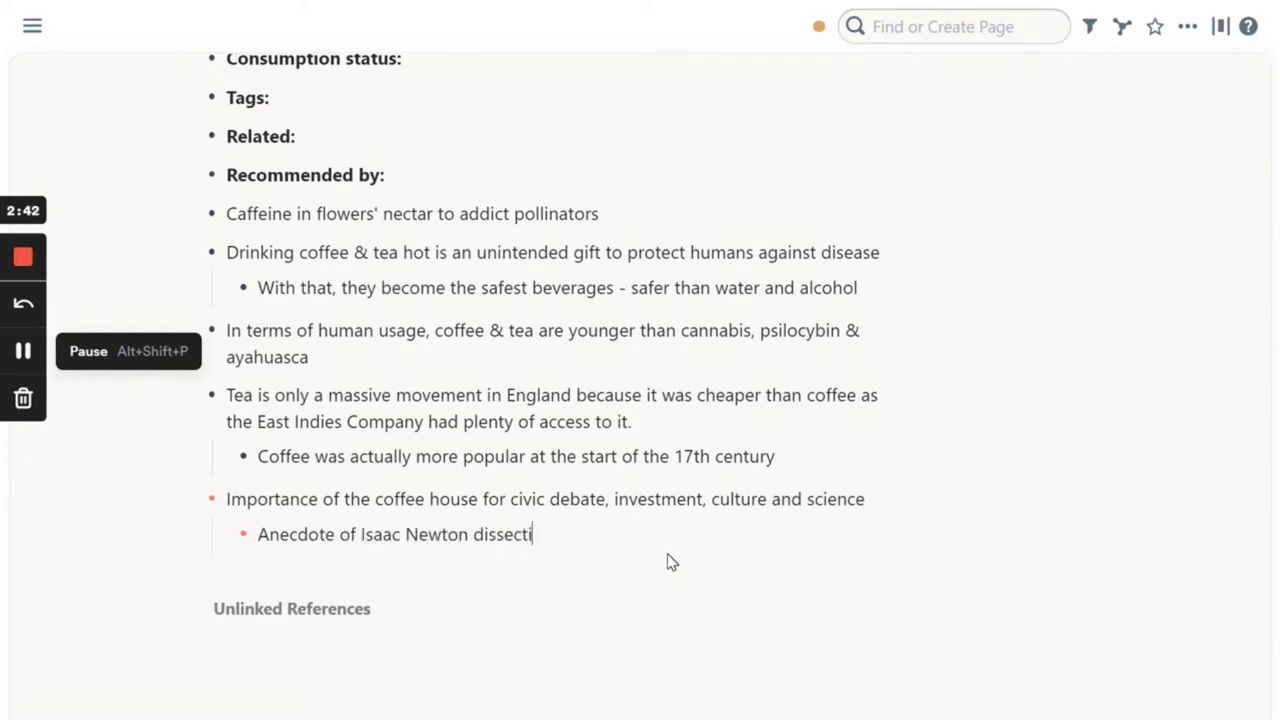
type("ng a dolphin in a c")
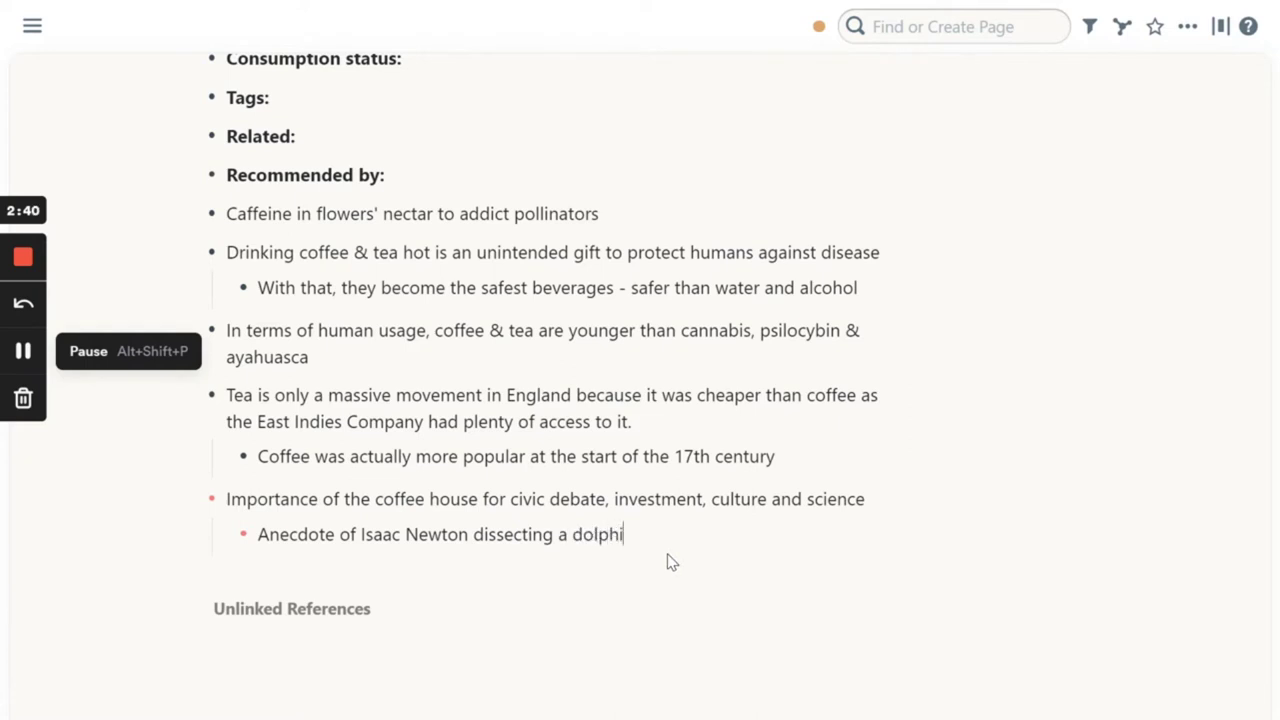
type("of")
key("BackSpace")
key("BackSpace")
key("BackSpace")
type("coffee house")
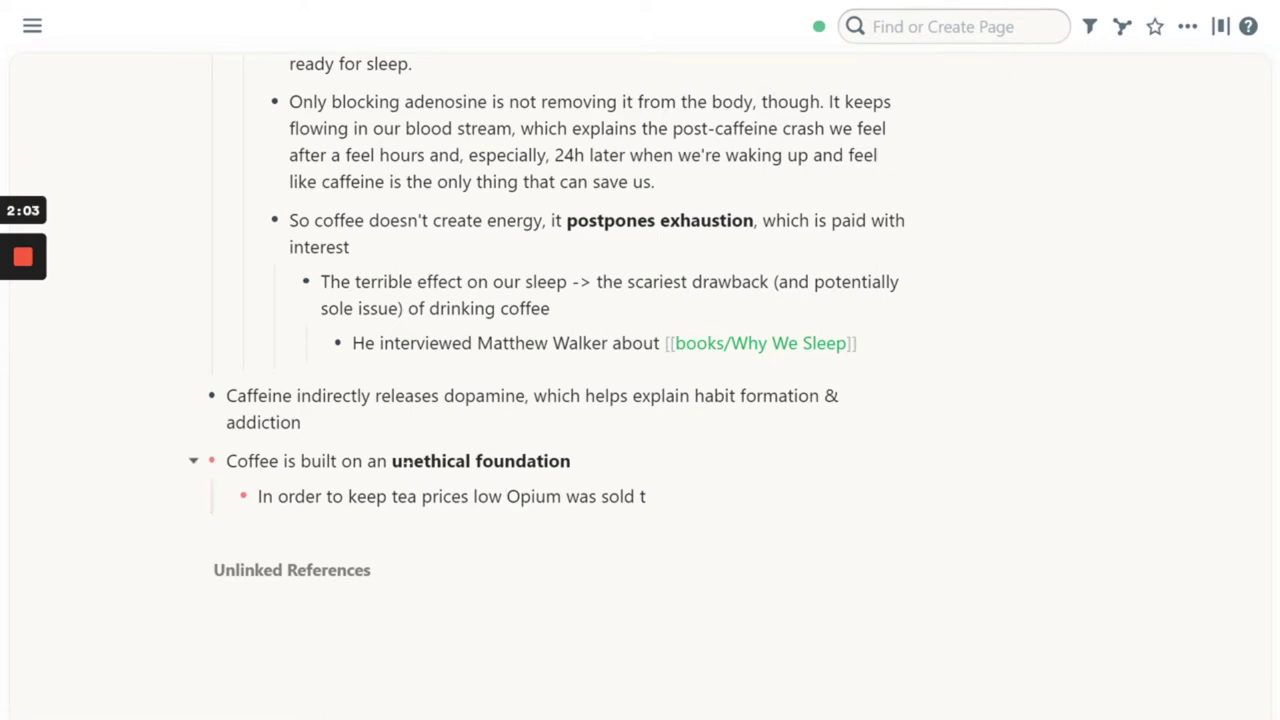
- Review the nested notes under "Caffeine allows us extra control over our biology" and the closing notes that follow
scroll(311, 236, "up", 5)
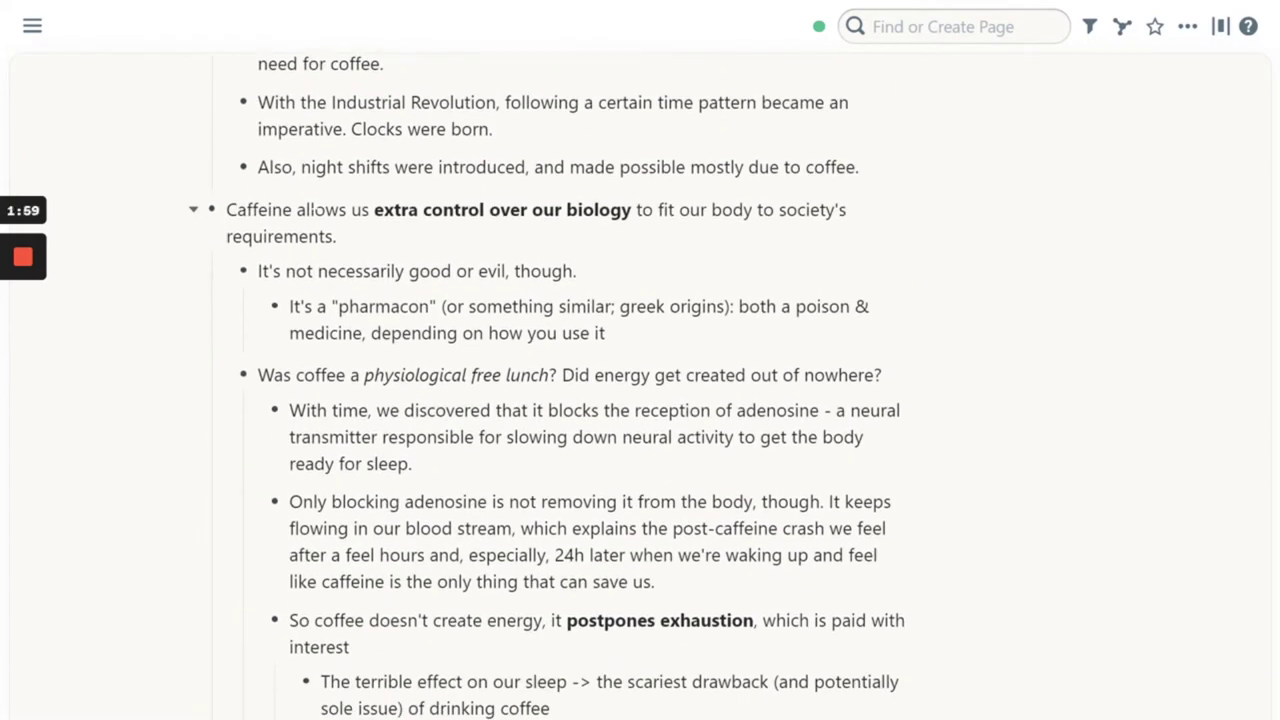
left_click(272, 210)
left_click(286, 271)
key("Down")
key("Escape")
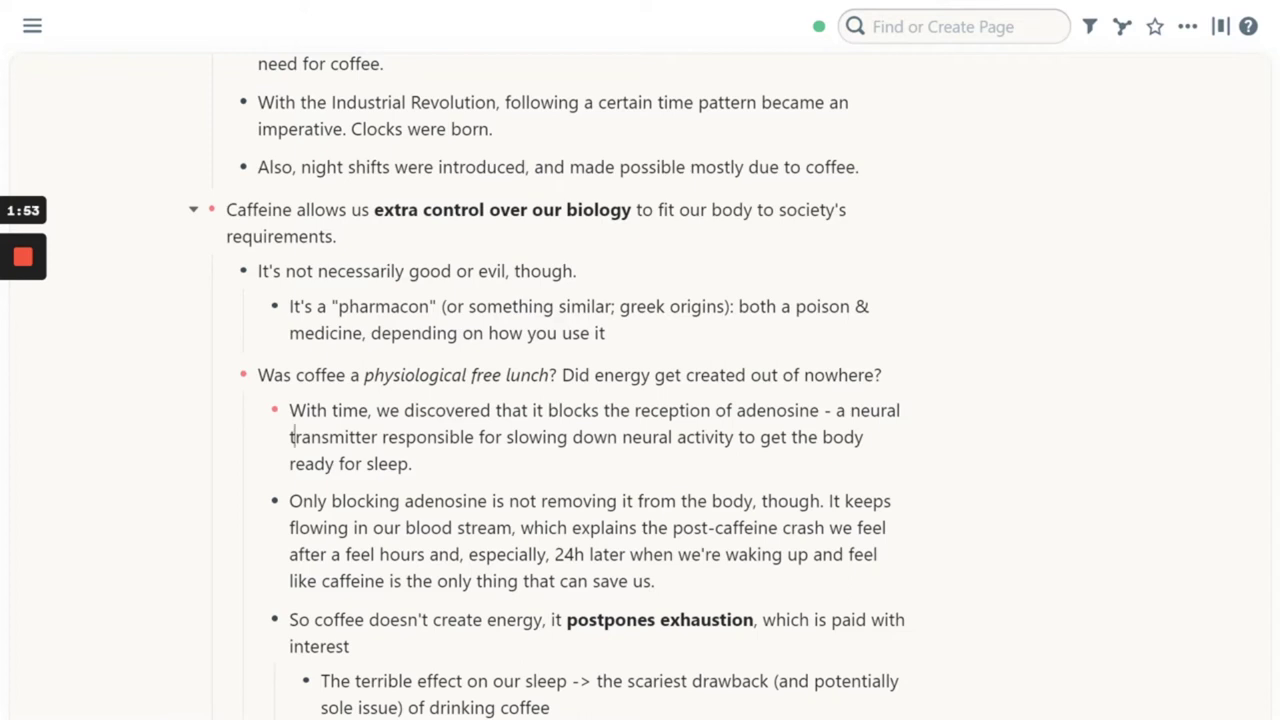
scroll(560, 530, "down", 1)
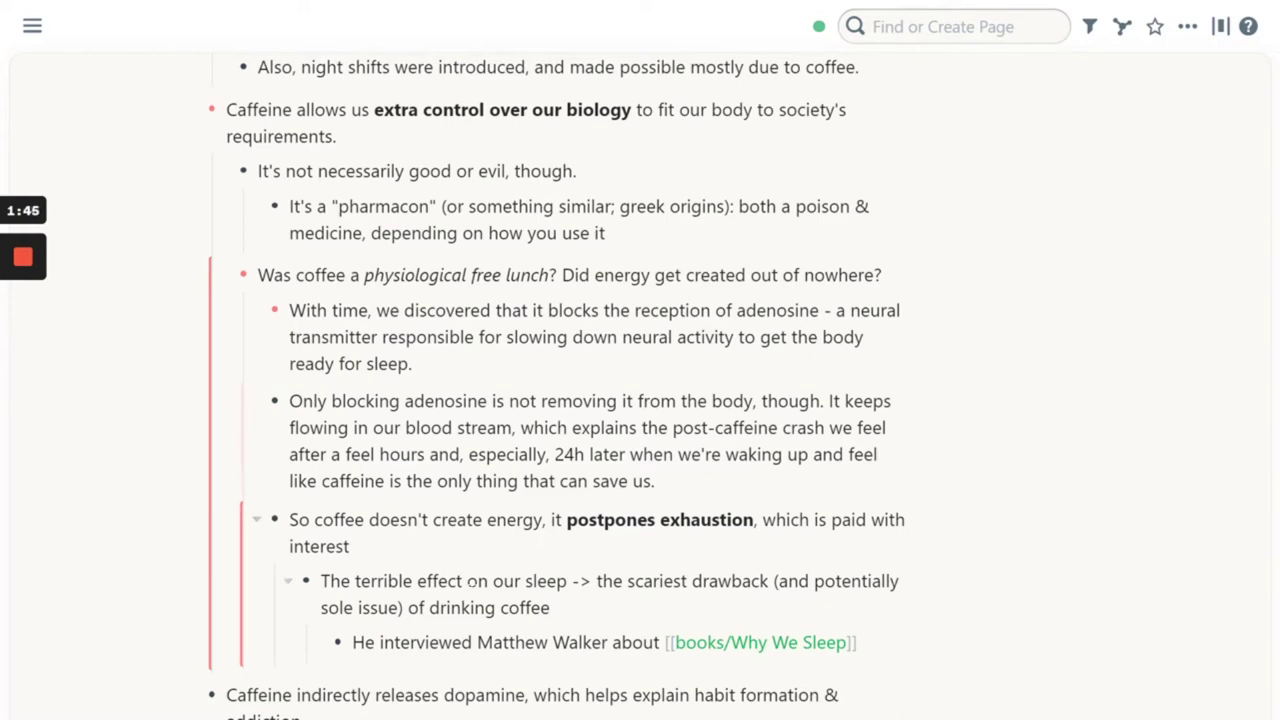
scroll(466, 610, "down", 3)
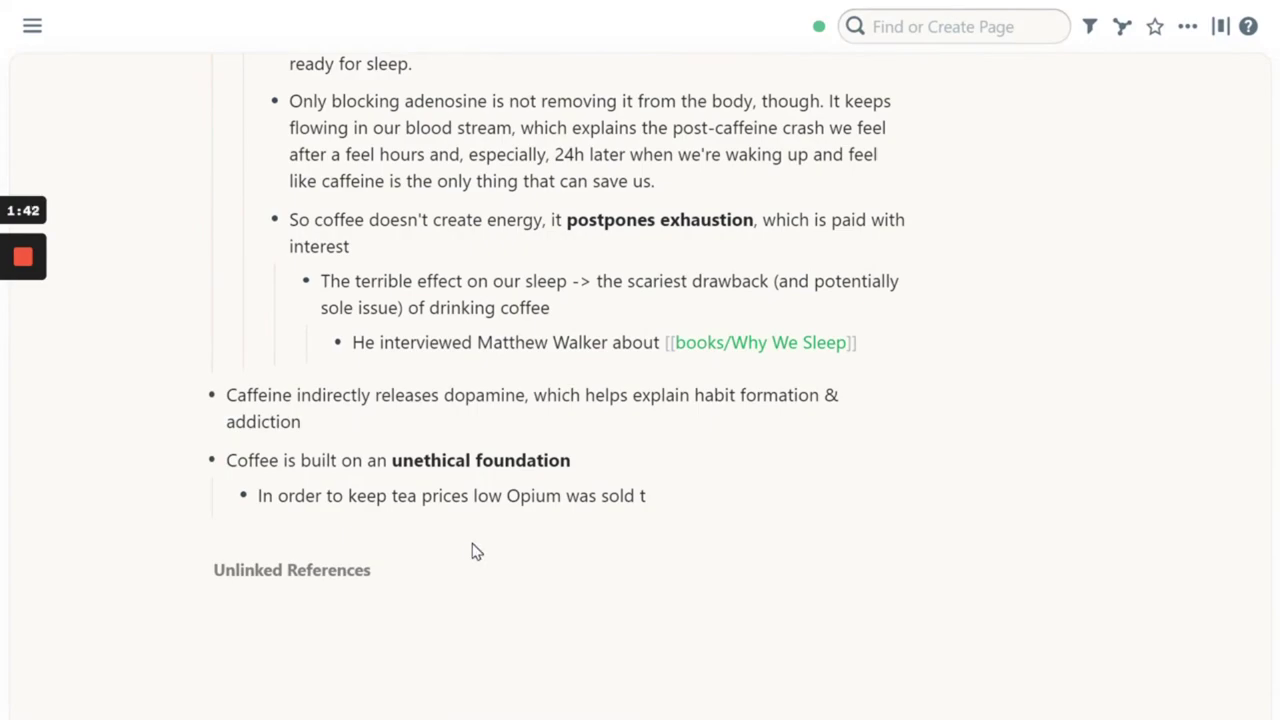
- Copy the block reference of the note about tea being a massive movement in England
scroll(476, 552, "up", 15)
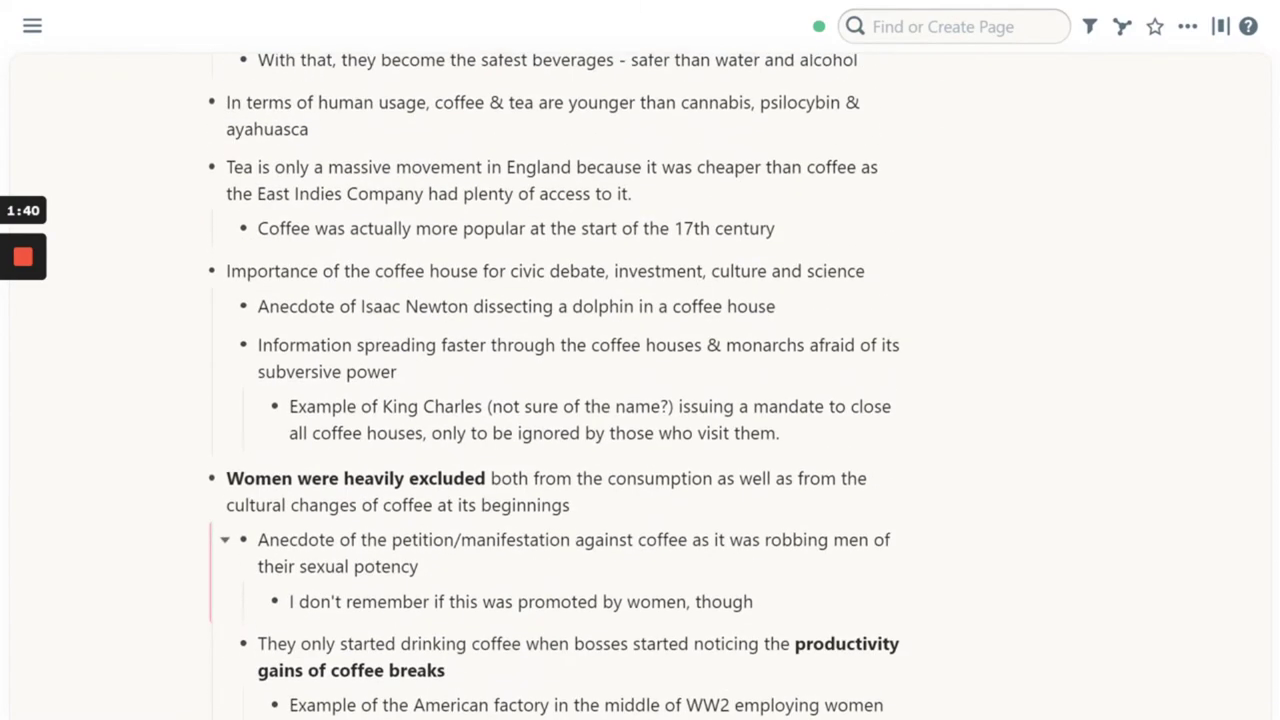
scroll(230, 560, "up", 2)
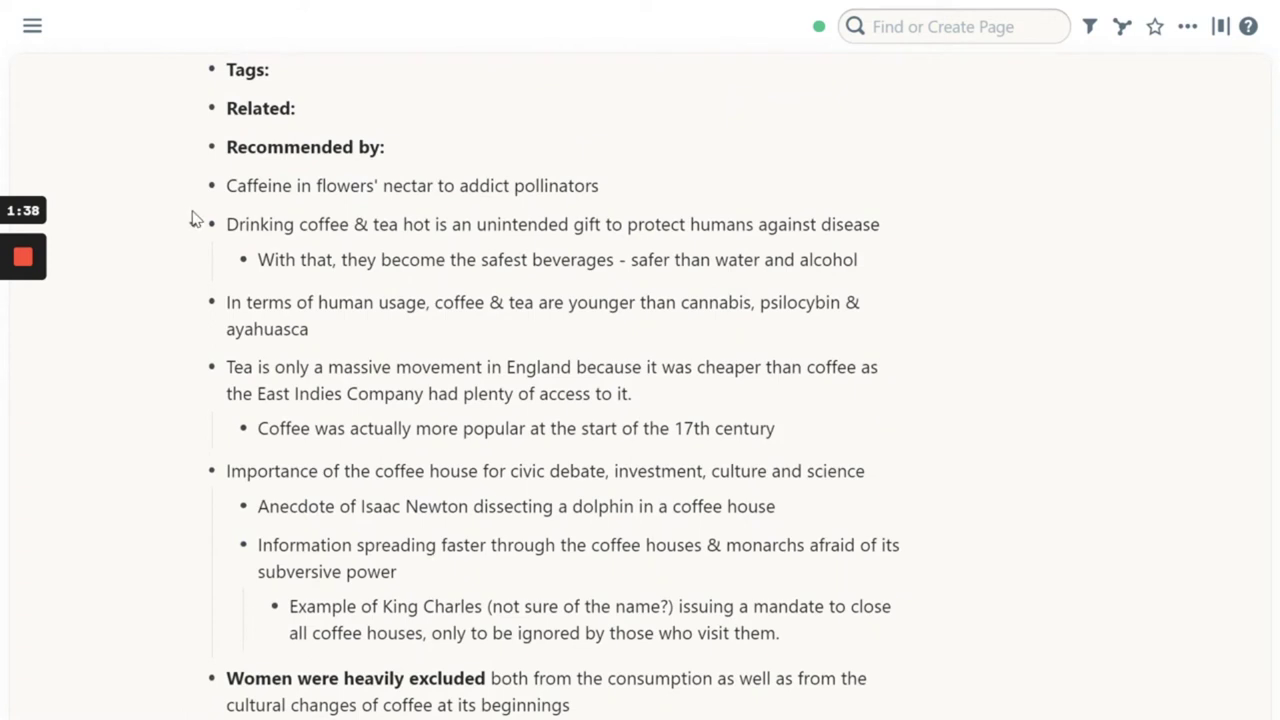
right_click(211, 368)
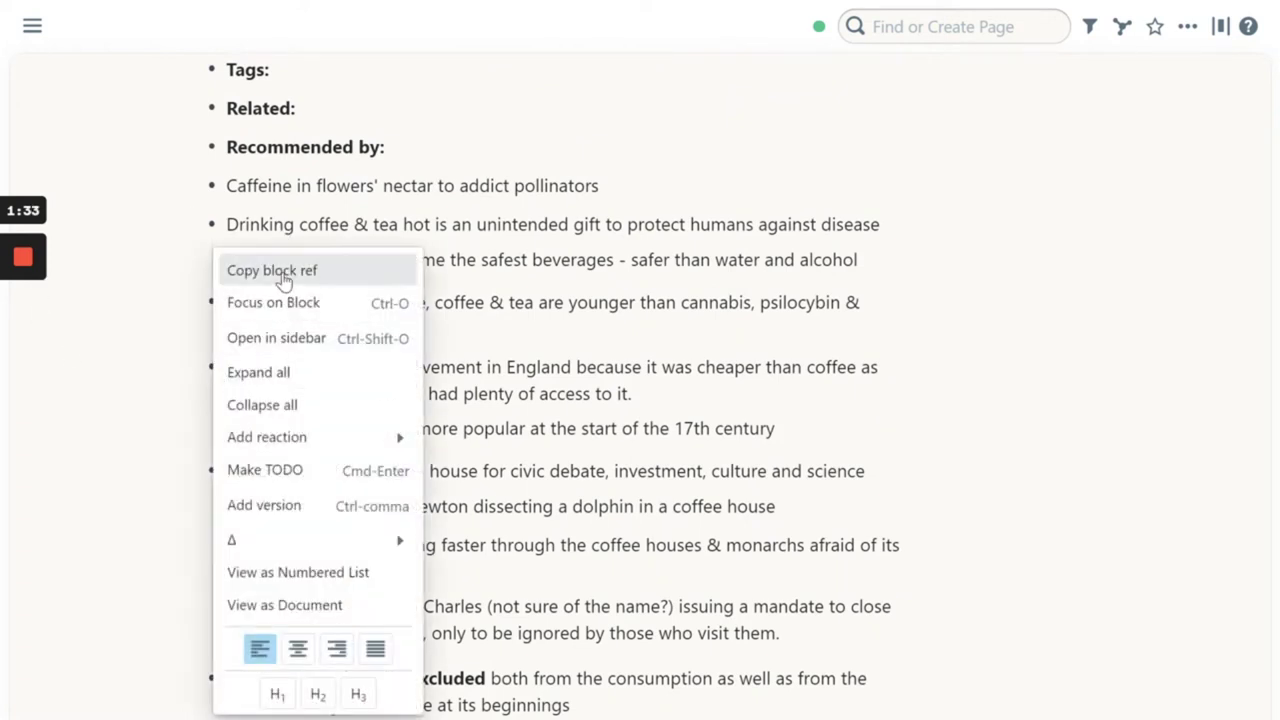
left_click(284, 271)
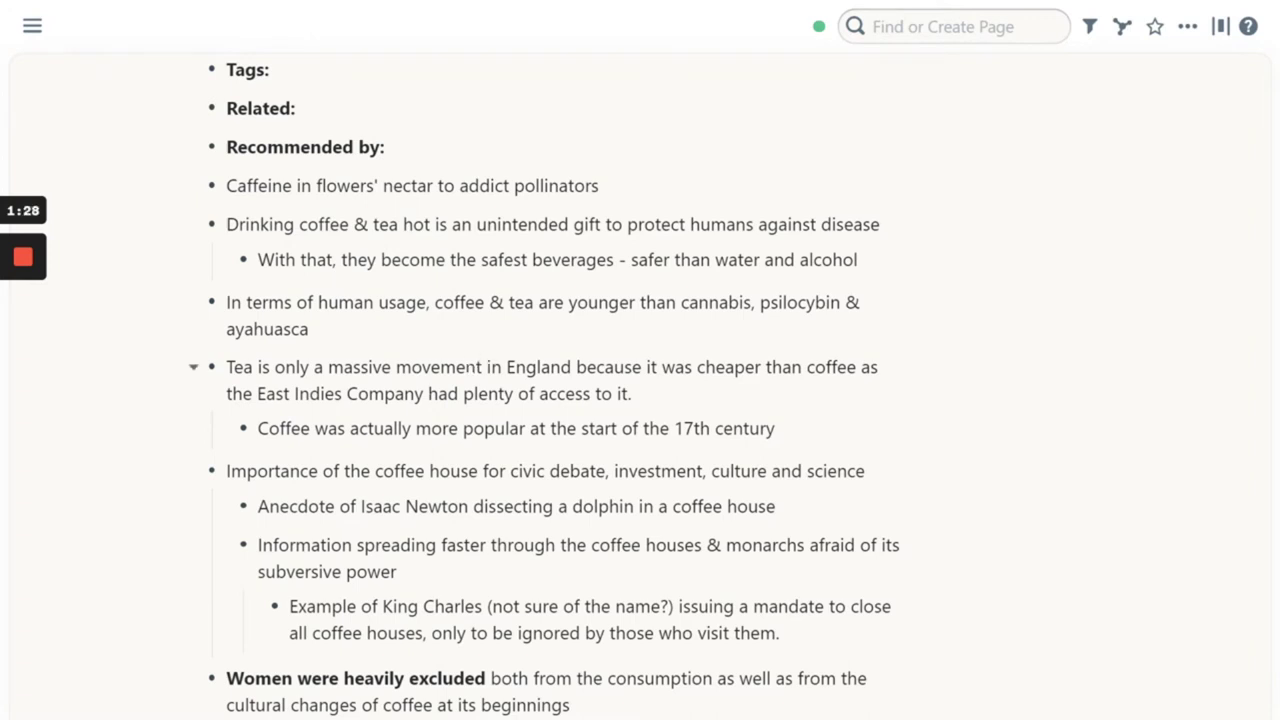
- Turn "keep tea prices low" in the Opium note under "unethical foundation" into an alias linking to the copied block reference
scroll(508, 295, "down", 1)
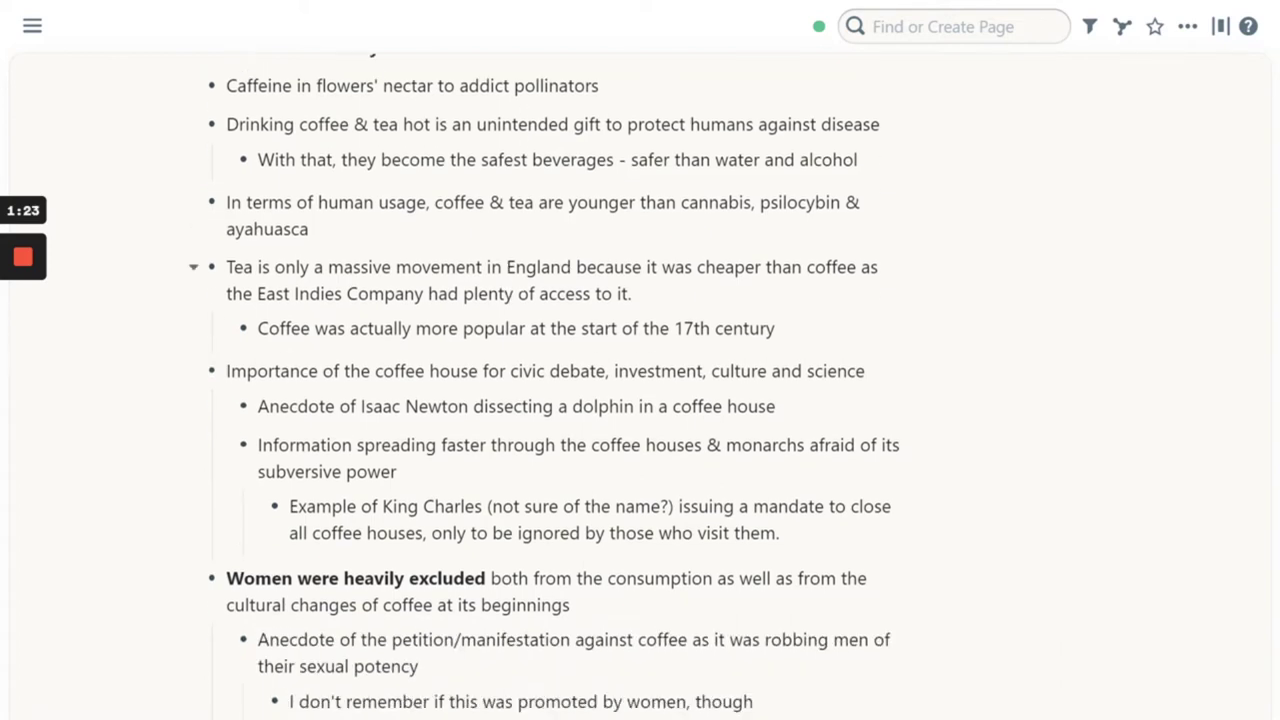
scroll(544, 393, "down", 20)
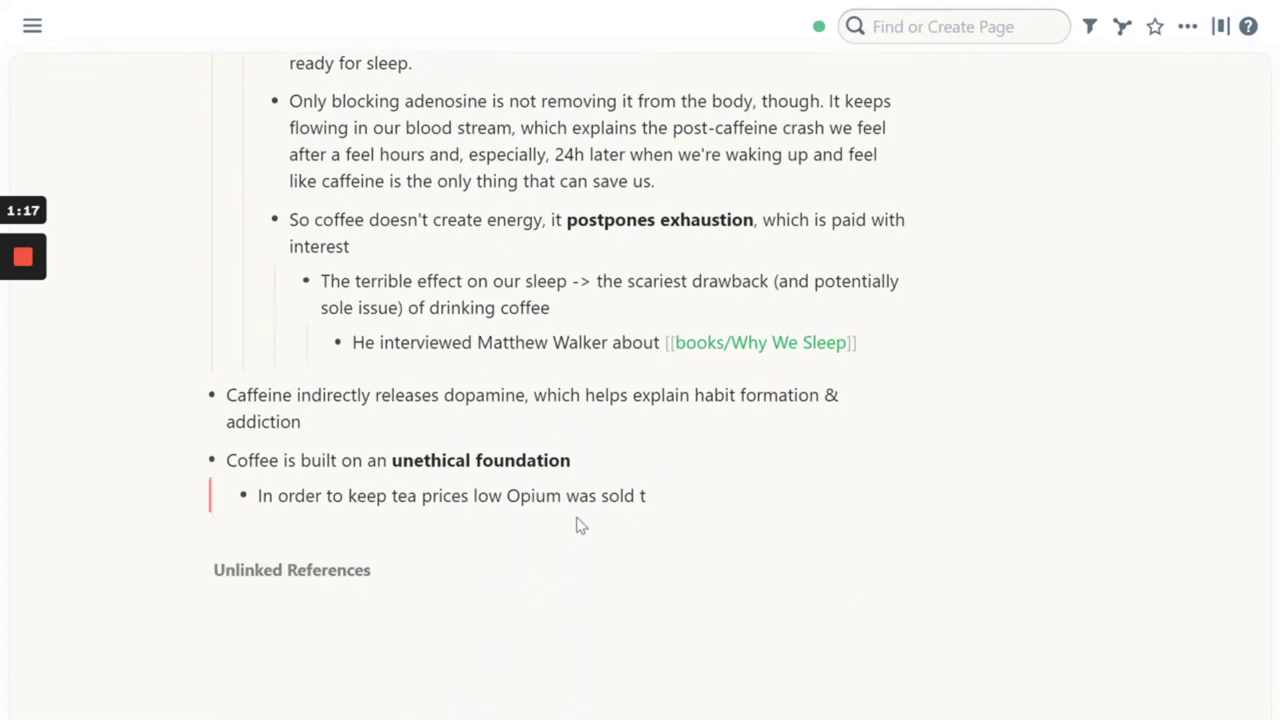
left_click(391, 496)
left_click(733, 536)
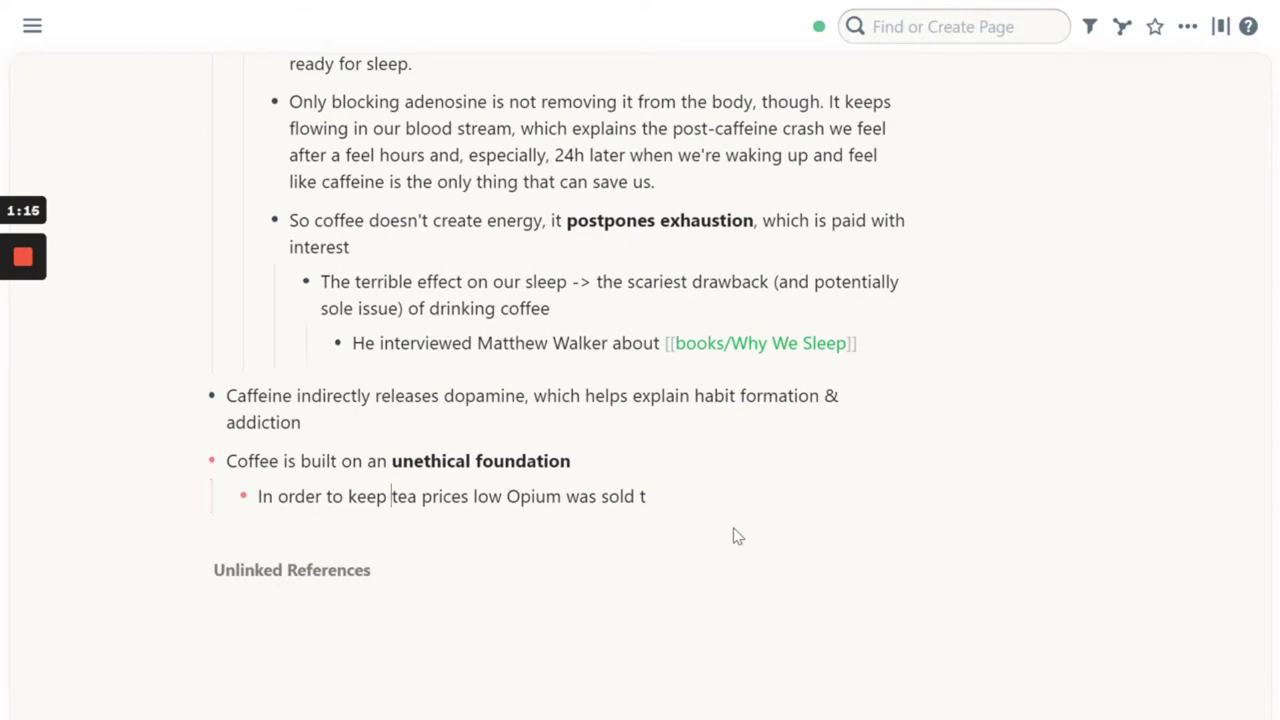
key("ctrl+Left")
key("ctrl+Left")
key("ctrl+Right")
key("ctrl+shift+Right")
key("ctrl+shift+Right")
key("ctrl+shift+Right")
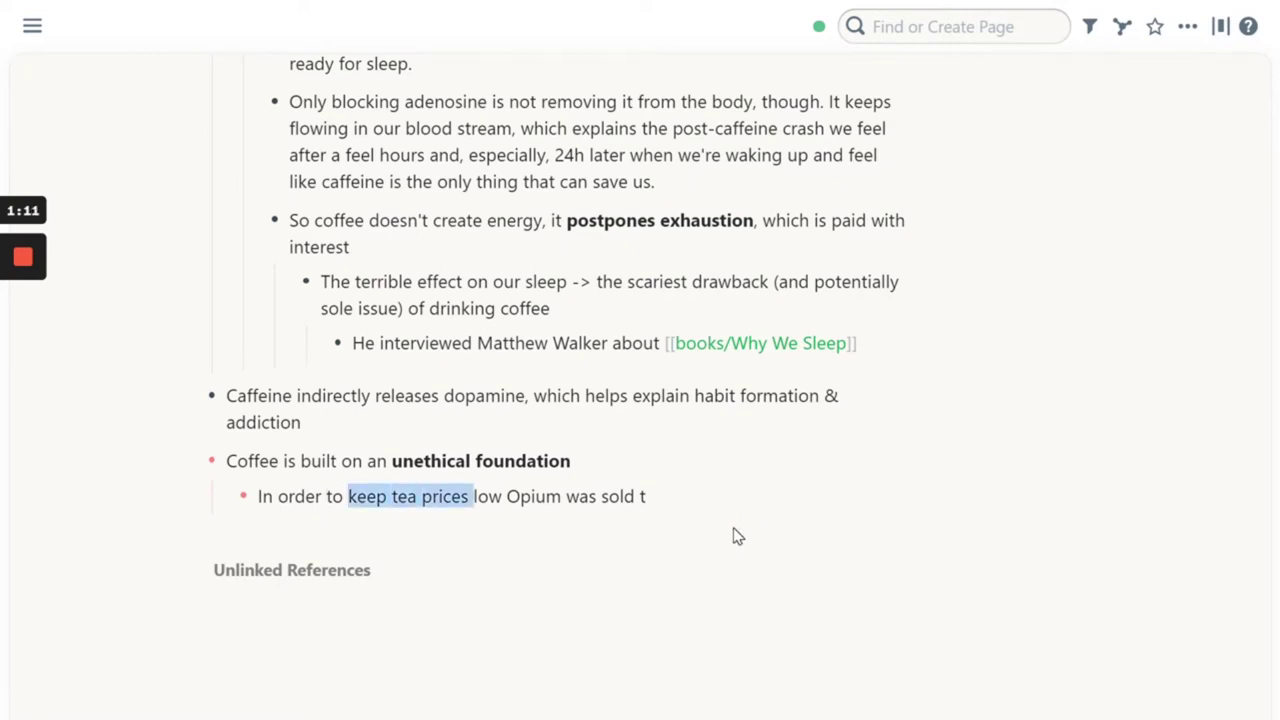
key("shift+Left")
key("shift+Right")
key("shift+Right")
key("shift+Right")
key("shift+Right")
key("shift+Right")
key("shift+Left")
type("[](")
key("ctrl+v")
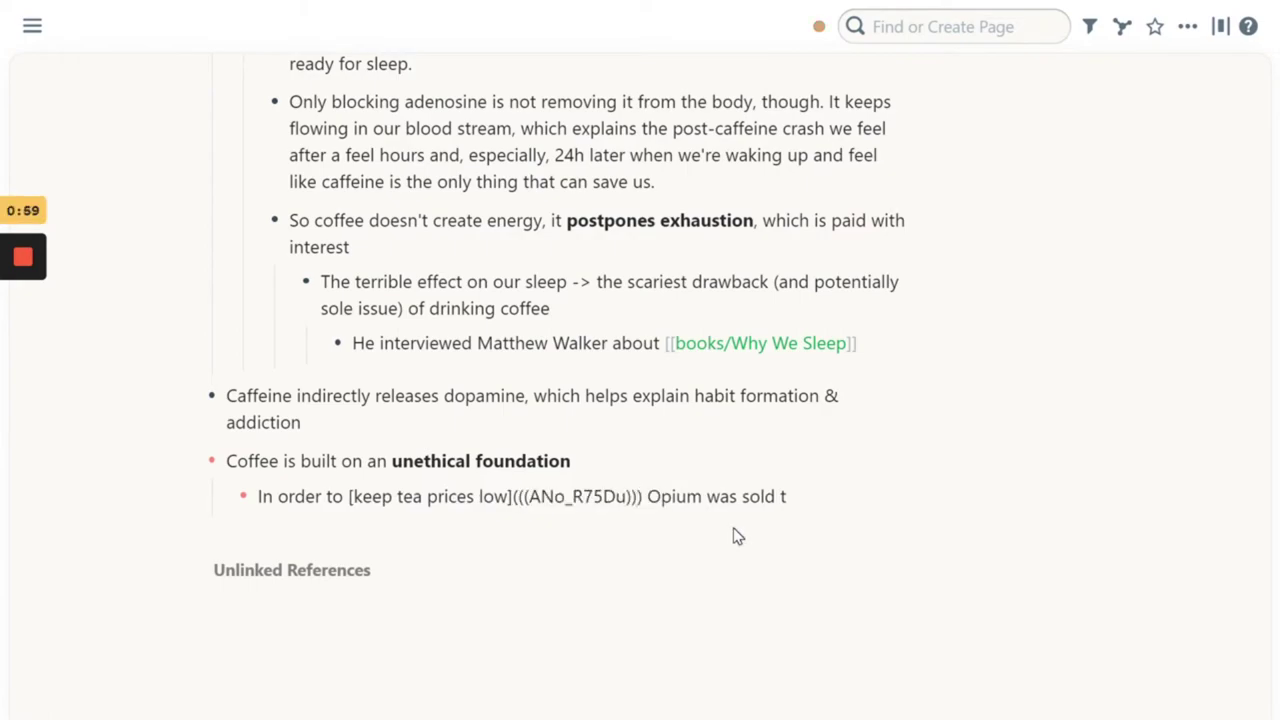
left_click(590, 461)
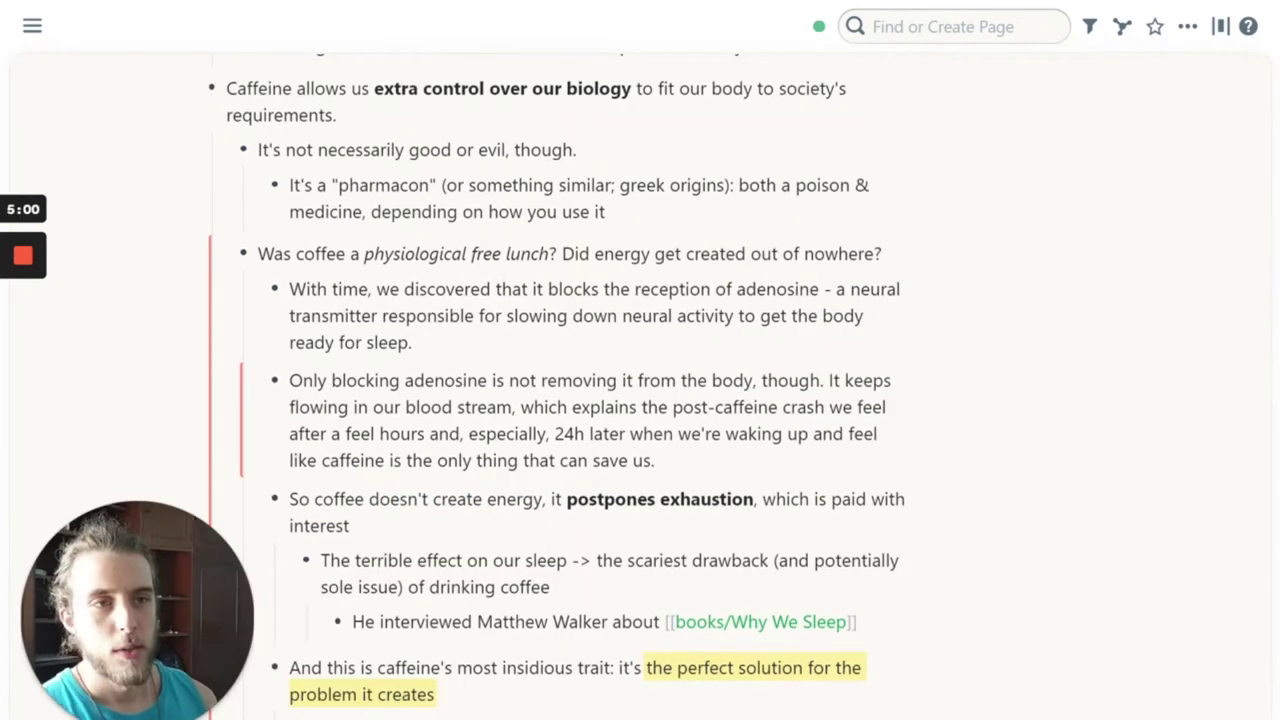
- Look through the completed Caffeine book notes, from the metadata and history notes to the "My critiques" section
scroll(555, 400, "down", 10)
scroll(405, 615, "up", 15)
scroll(291, 350, "down", 10)
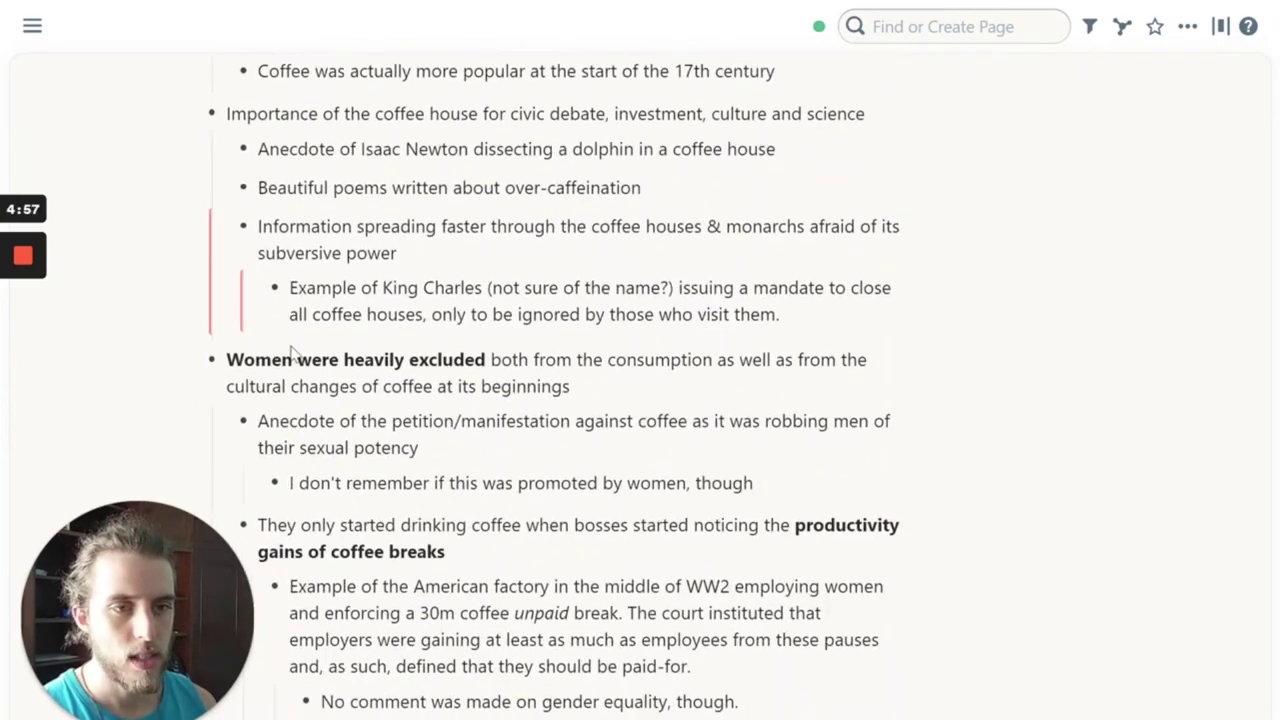
scroll(240, 370, "down", 15)
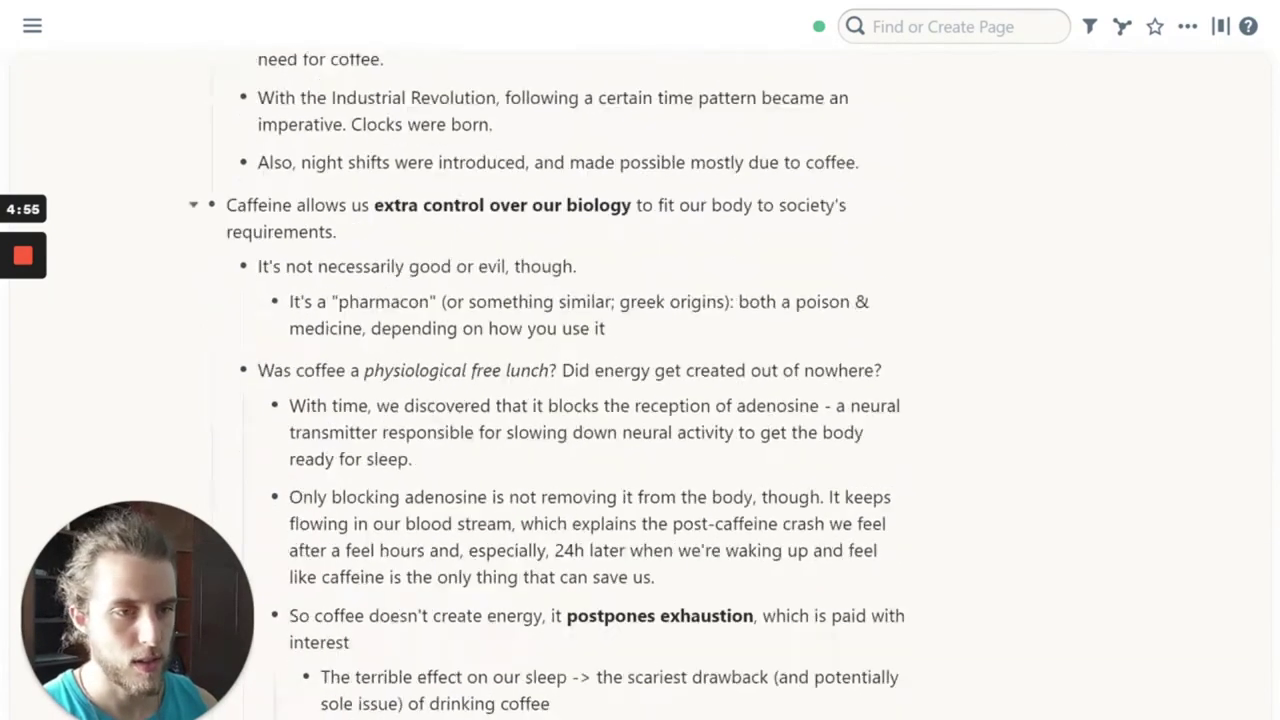
scroll(248, 370, "down", 15)
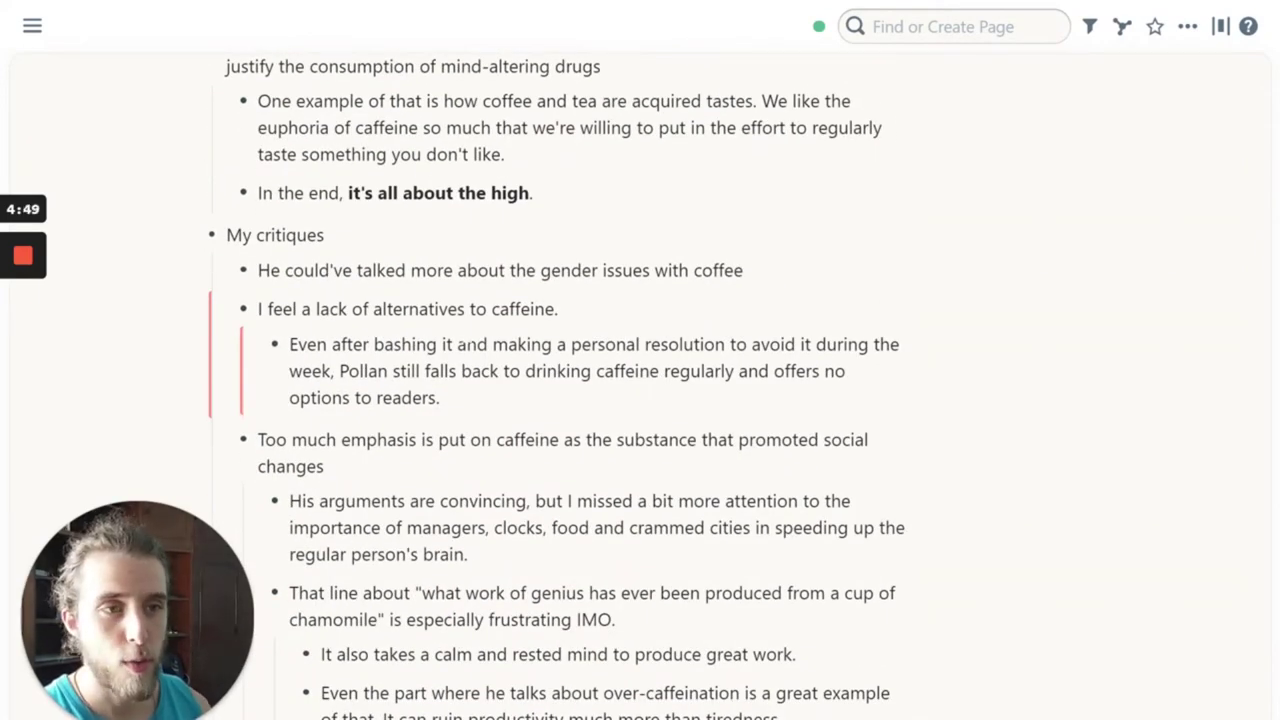
scroll(560, 400, "down", 3)
scroll(560, 400, "up", 9)
scroll(286, 214, "up", 15)
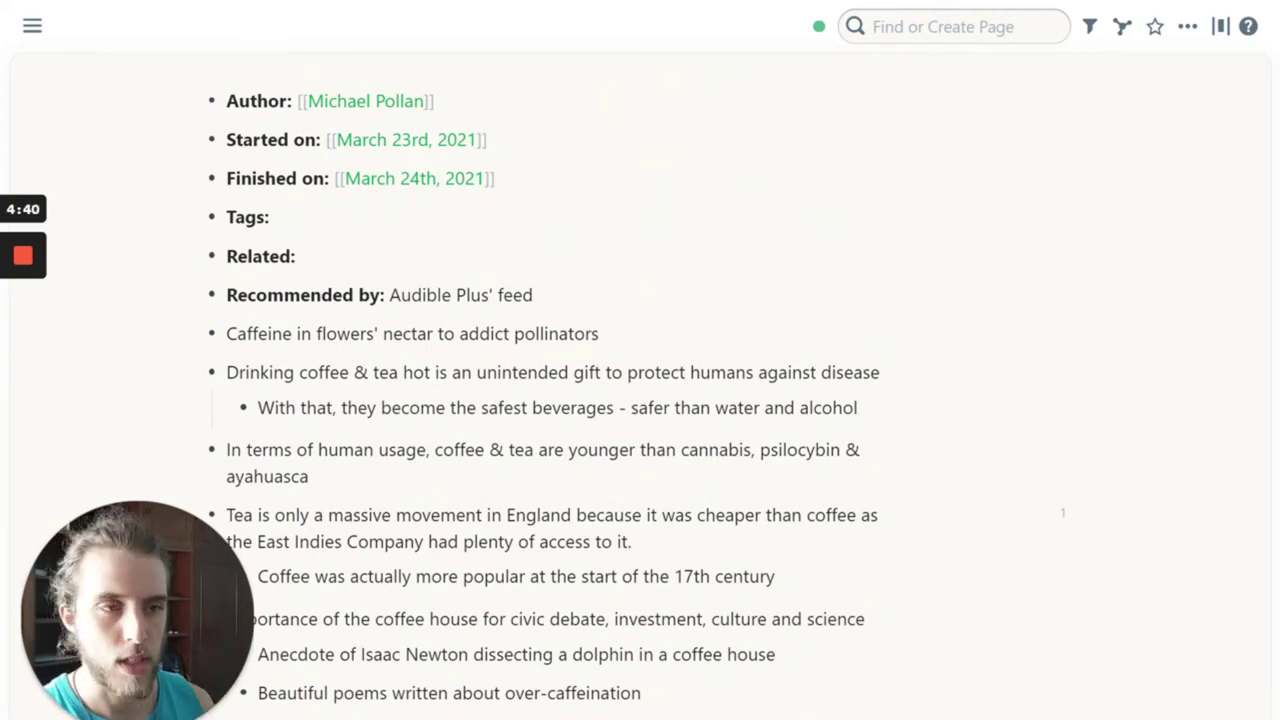
scroll(554, 386, "down", 8)
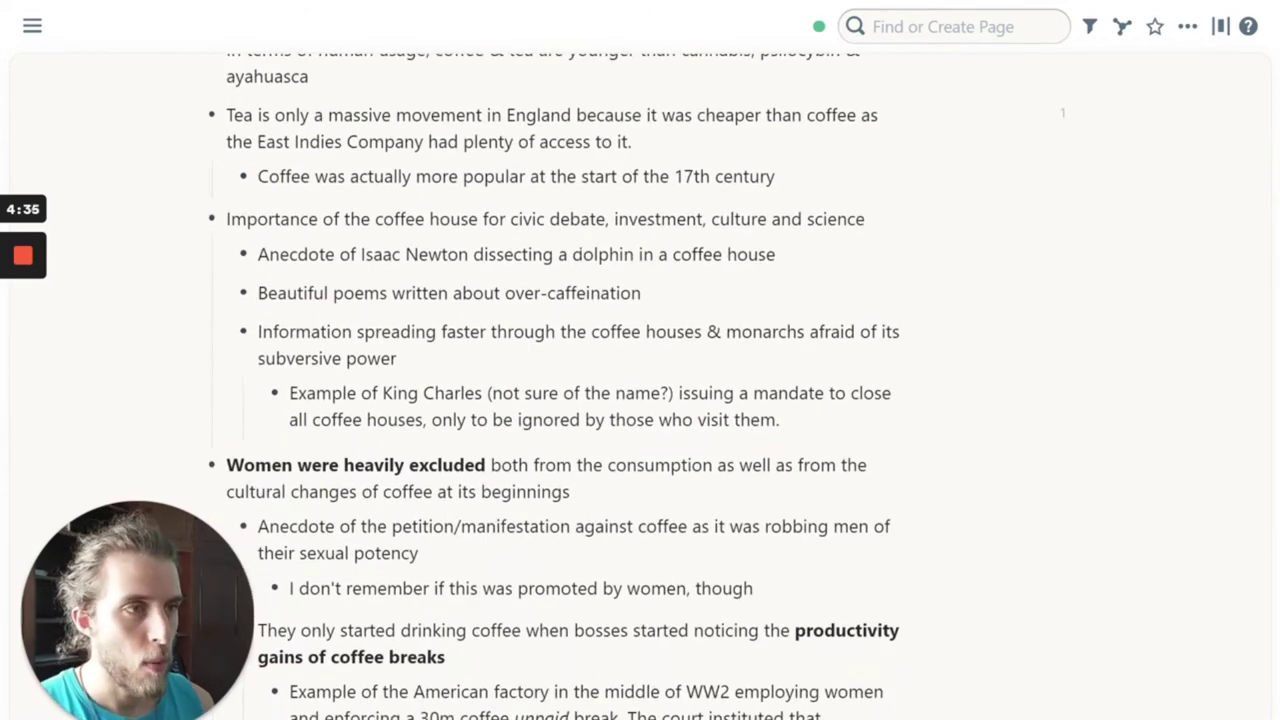
scroll(554, 386, "down", 6)
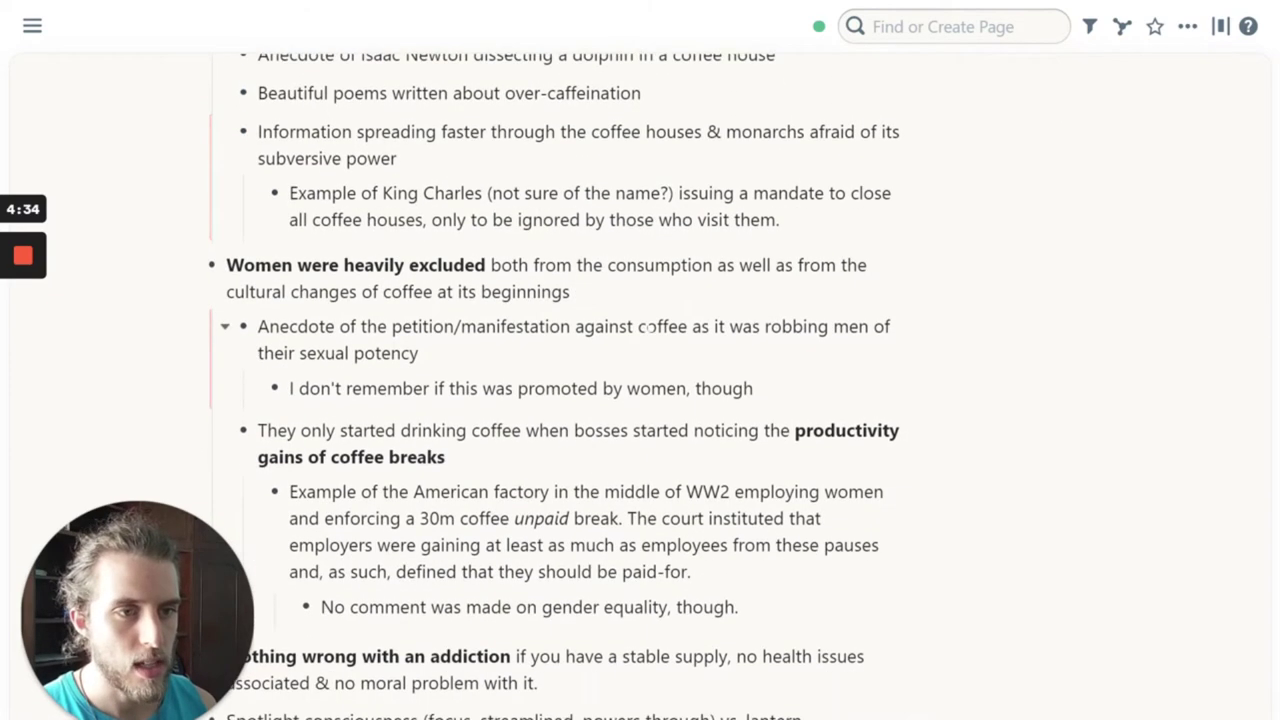
left_click(601, 330)
scroll(554, 386, "down", 2)
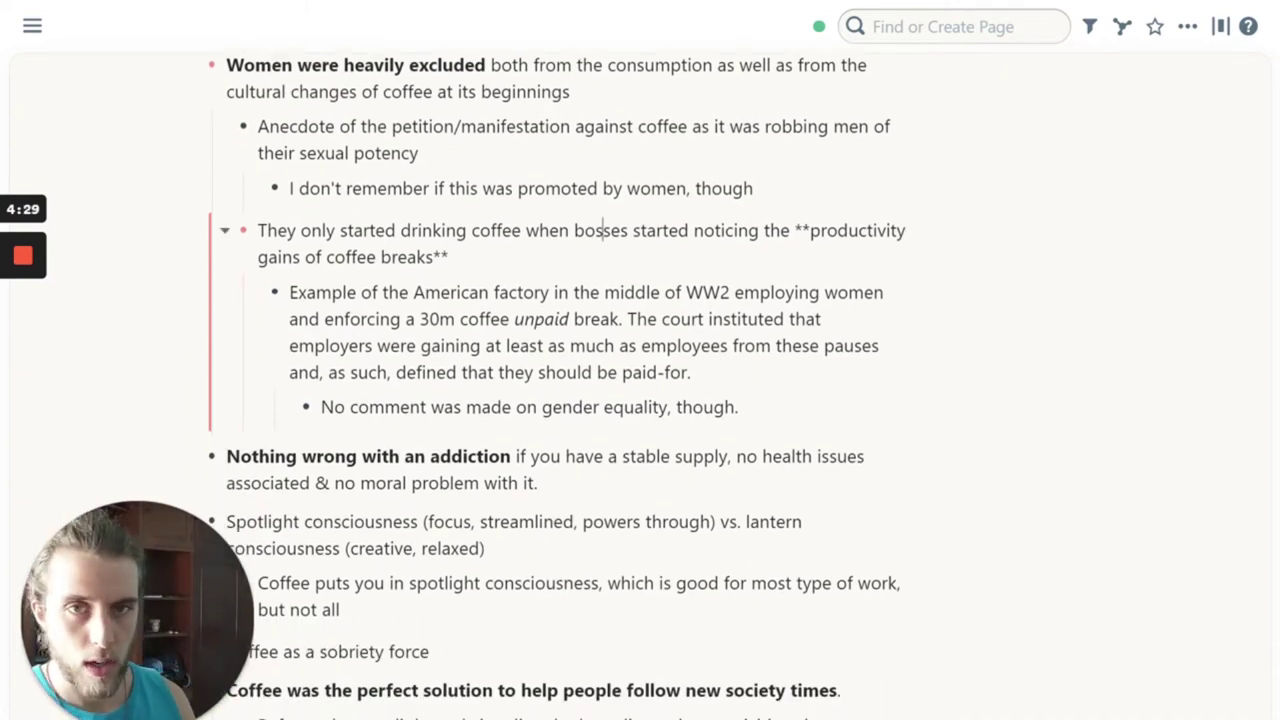
left_click(1145, 364)
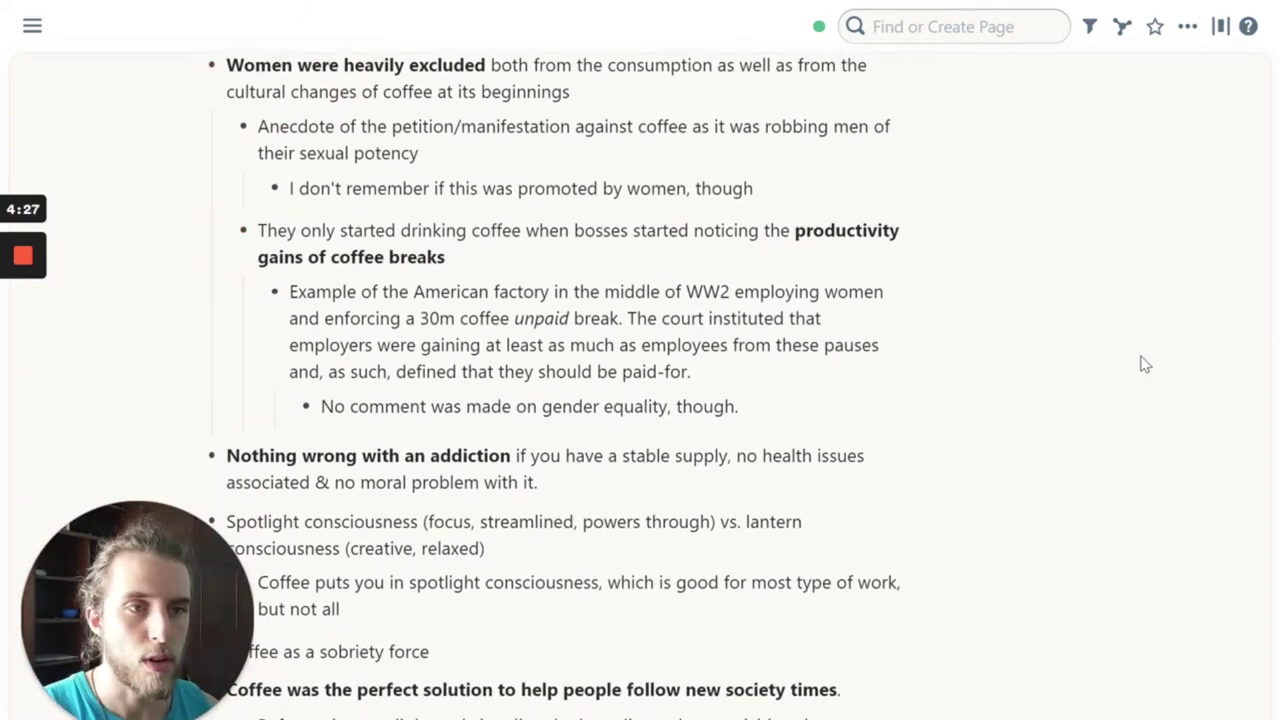
scroll(1145, 364, "up", 2)
- Find the "Captured" page by searching for "capture" and open it in the sidebar beside the Caffeine notes
key("ctrl+u")
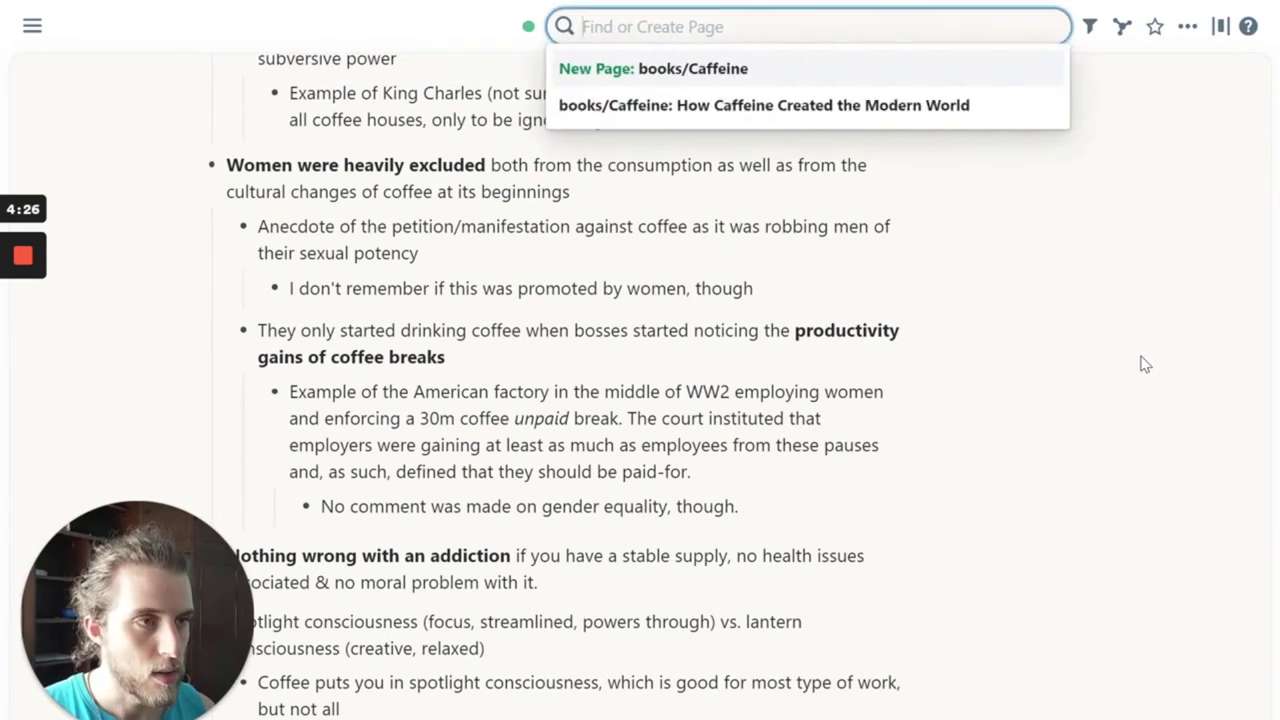
type("capture")
key("Down")
key("Down")
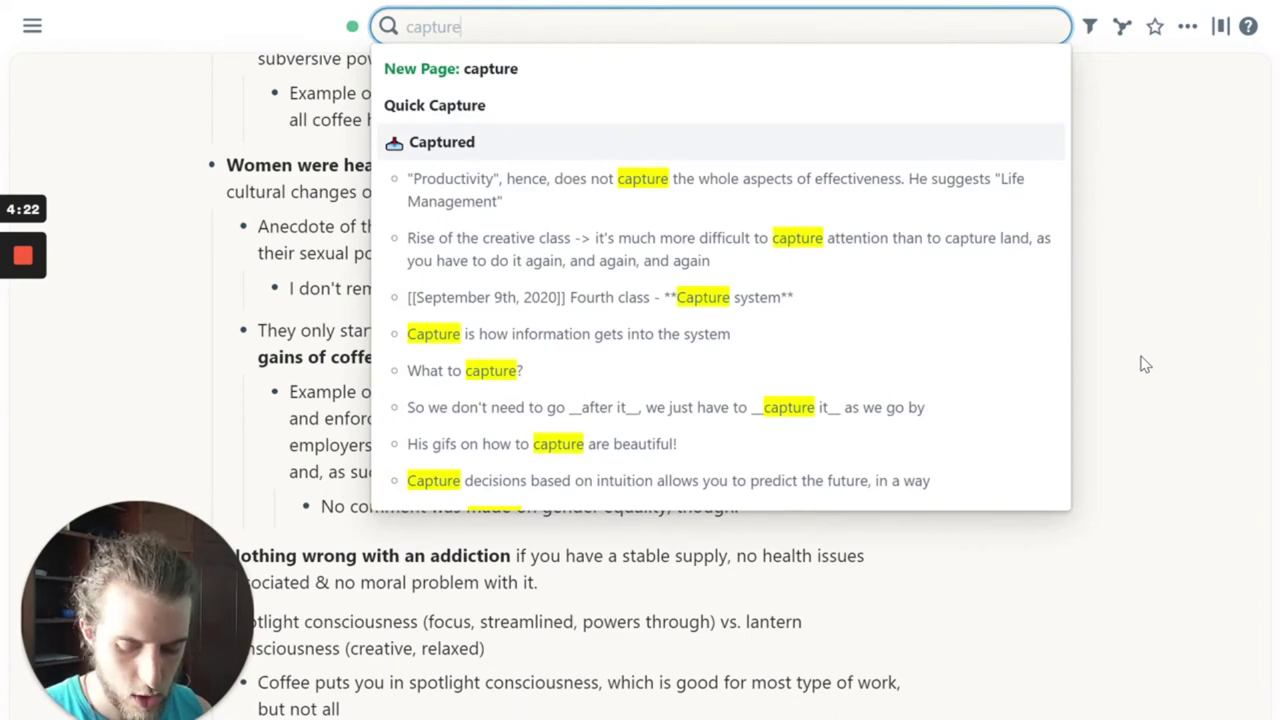
key("shift+Return")
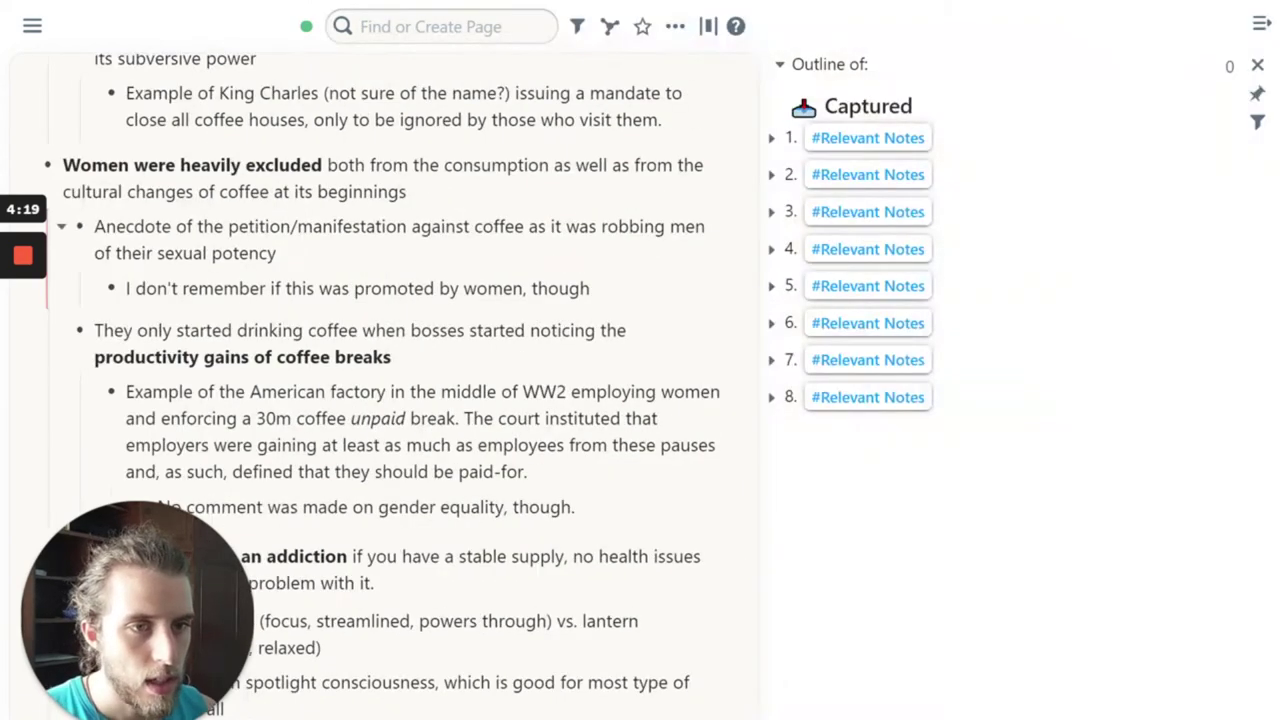
- Add a ninth item at the end of the Captured outline and insert the "Create new Fleeting Notes" template in it
left_click(922, 518)
key("Return")
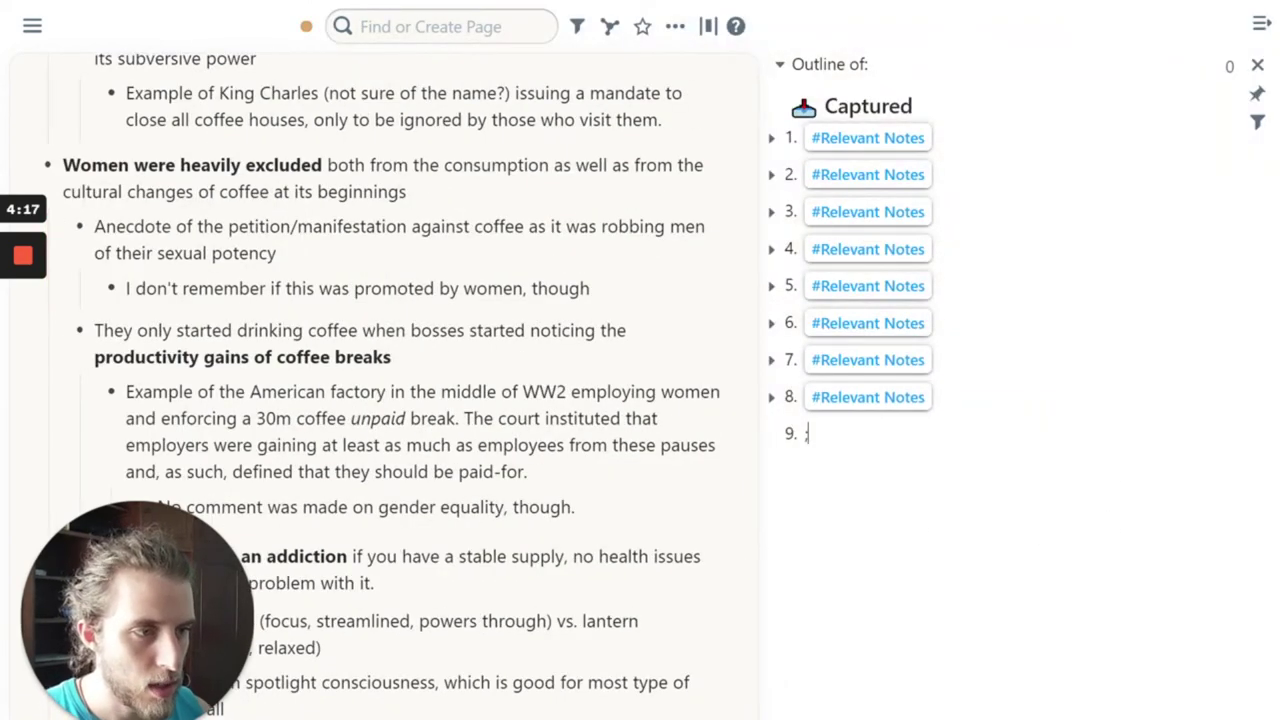
type(";;")
key("Down")
key("Down")
key("Down")
key("Down")
key("Down")
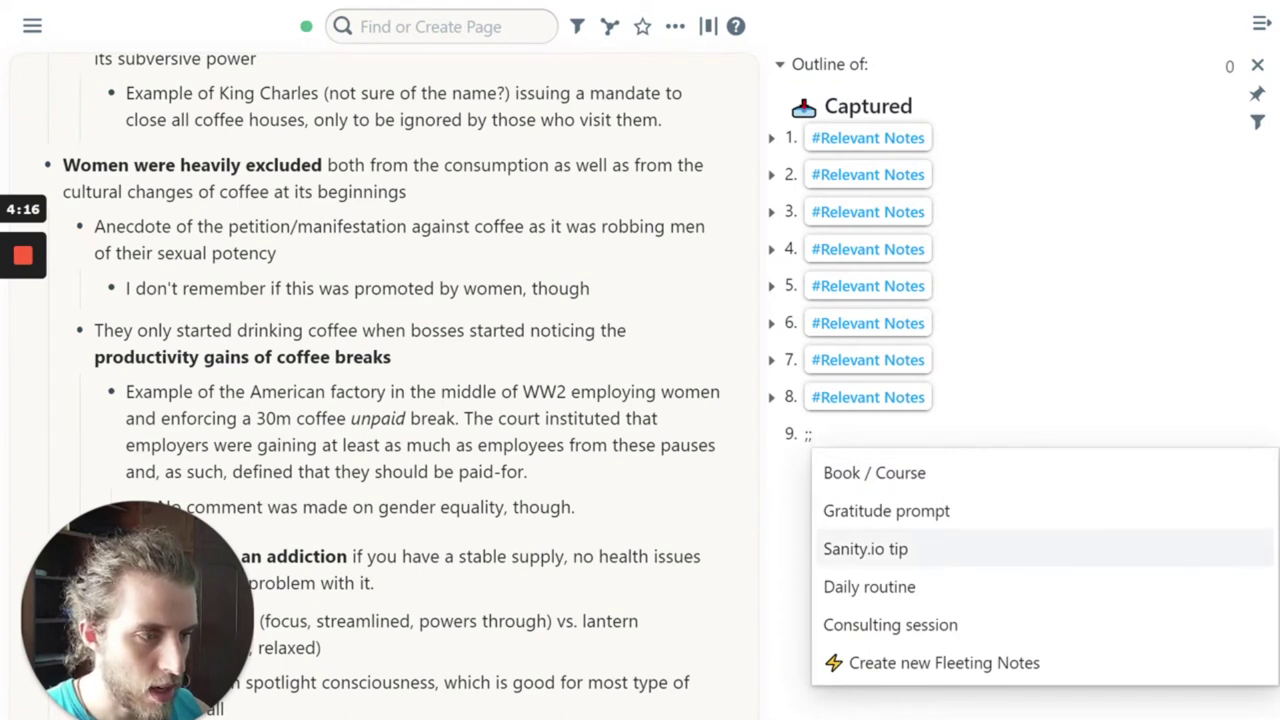
key("Return")
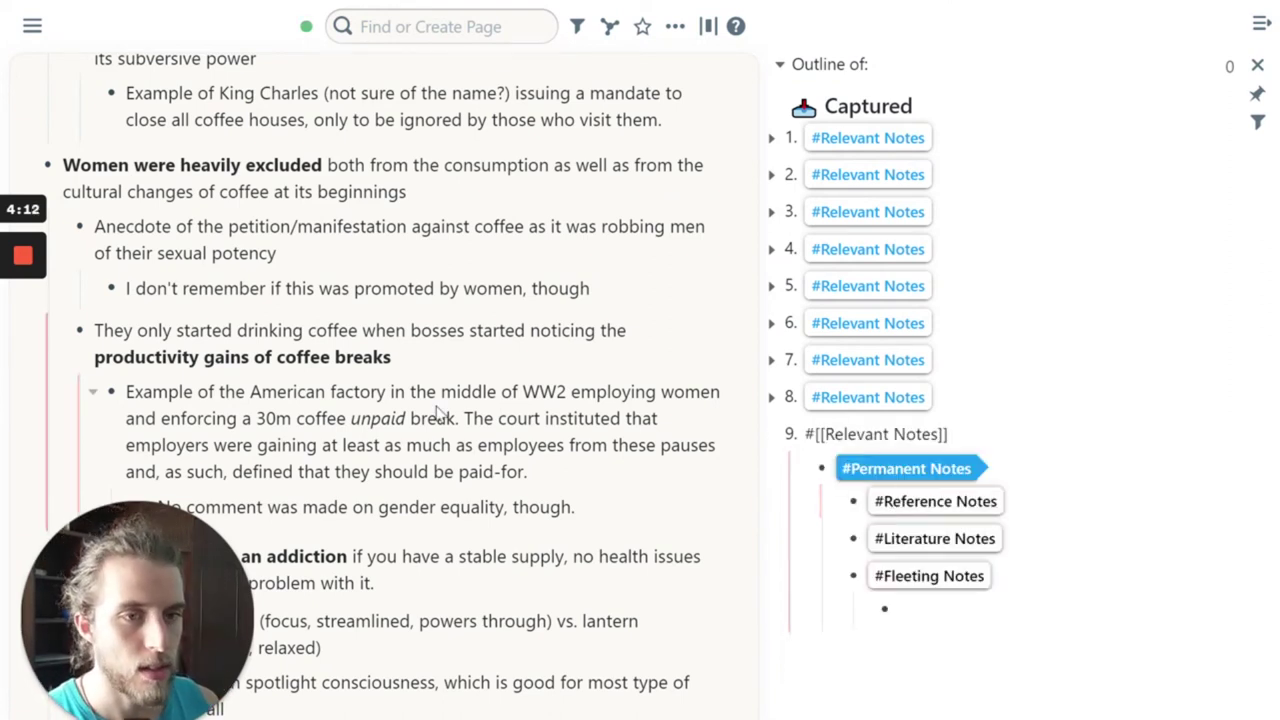
- Copy the block reference of the "Women were heavily excluded" note and paste it after the ninth item's Reference Notes tag
left_click(944, 501)
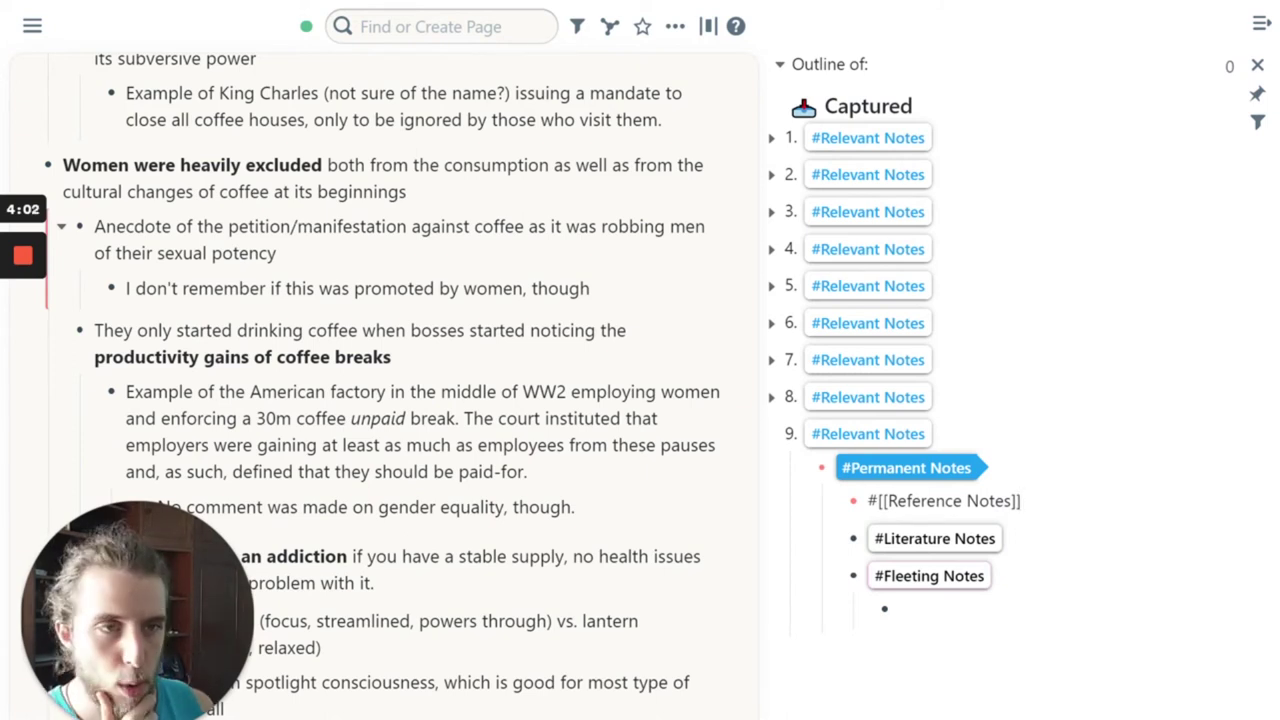
scroll(310, 233, "up", 4)
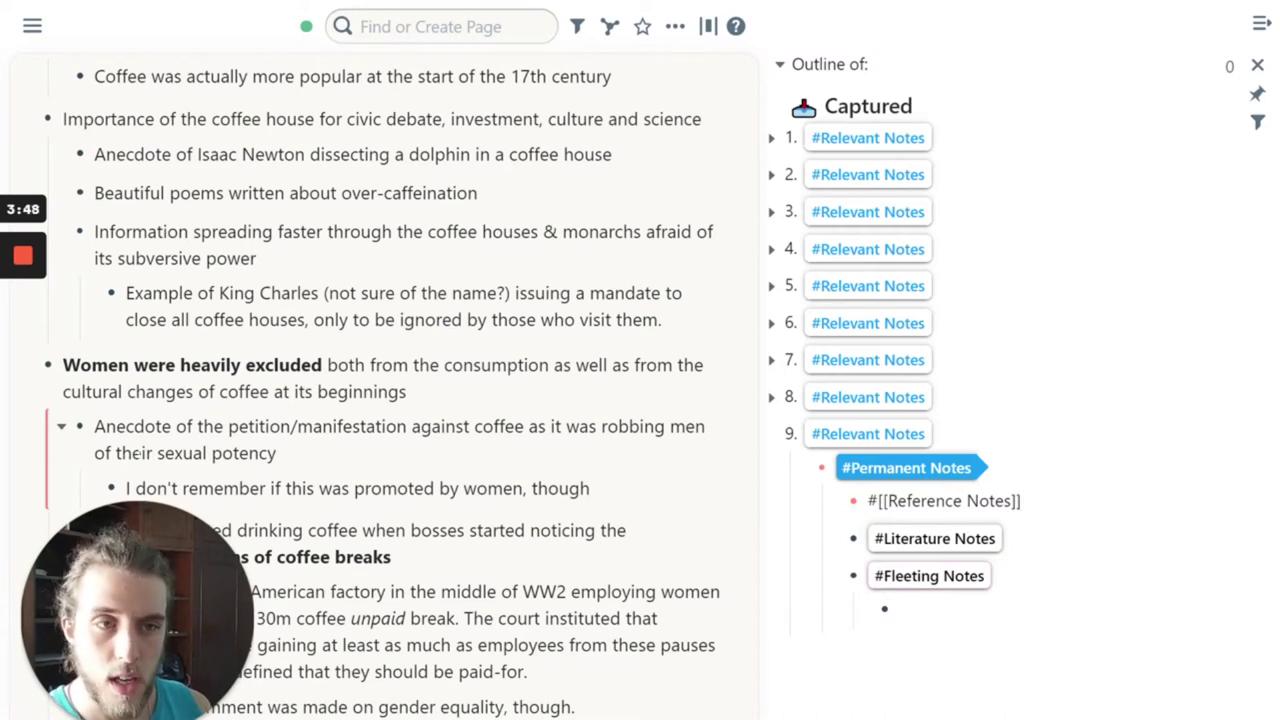
scroll(380, 430, "up", 5)
scroll(380, 400, "up", 2)
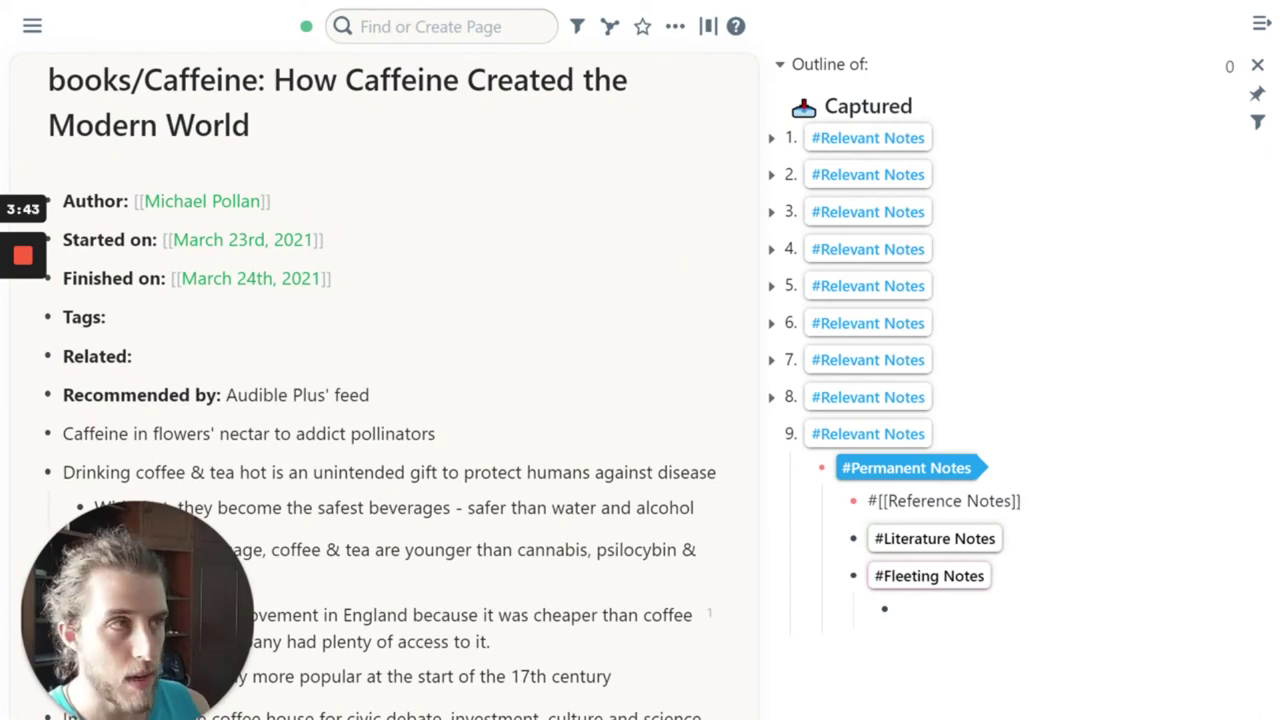
scroll(380, 400, "down", 7)
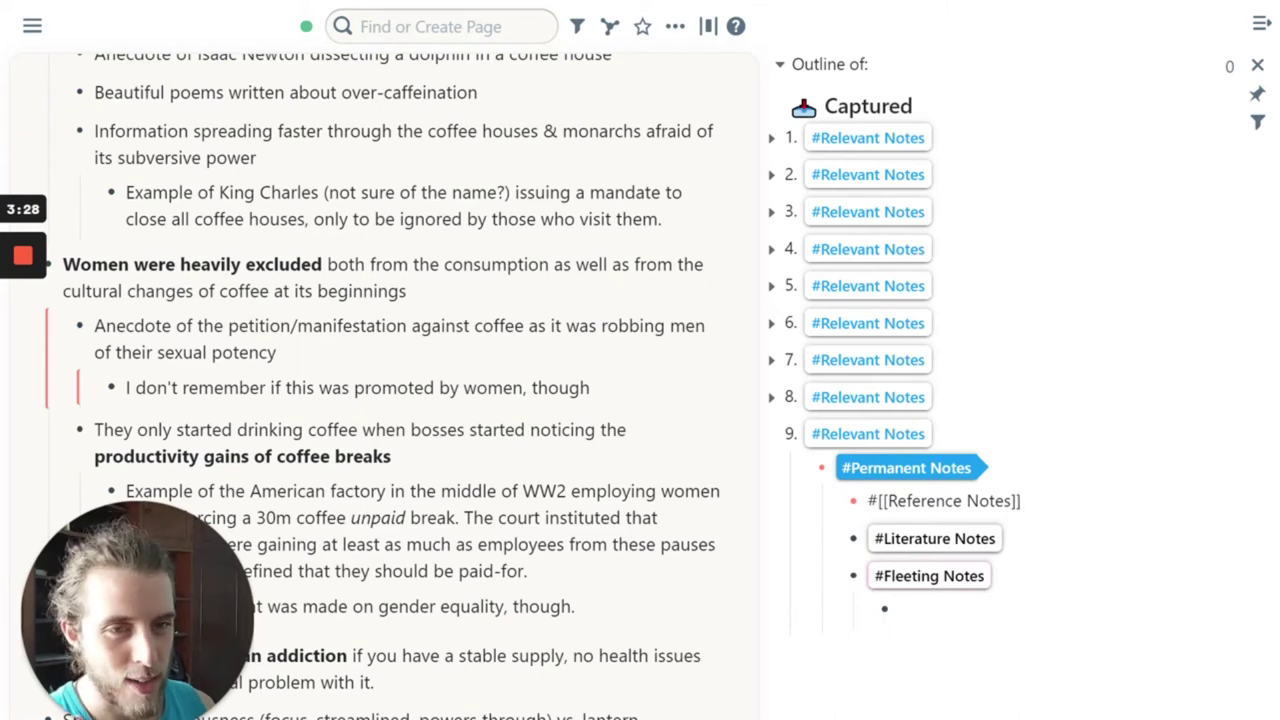
scroll(390, 380, "down", 2)
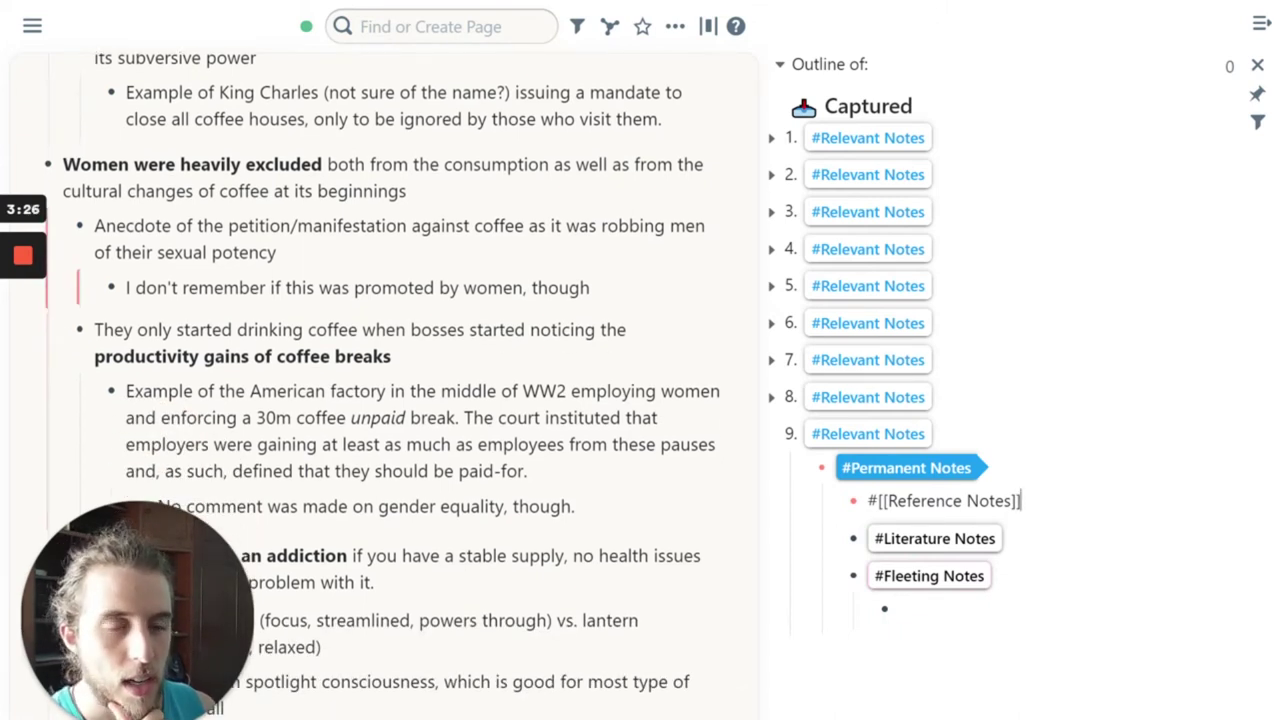
right_click(46, 166)
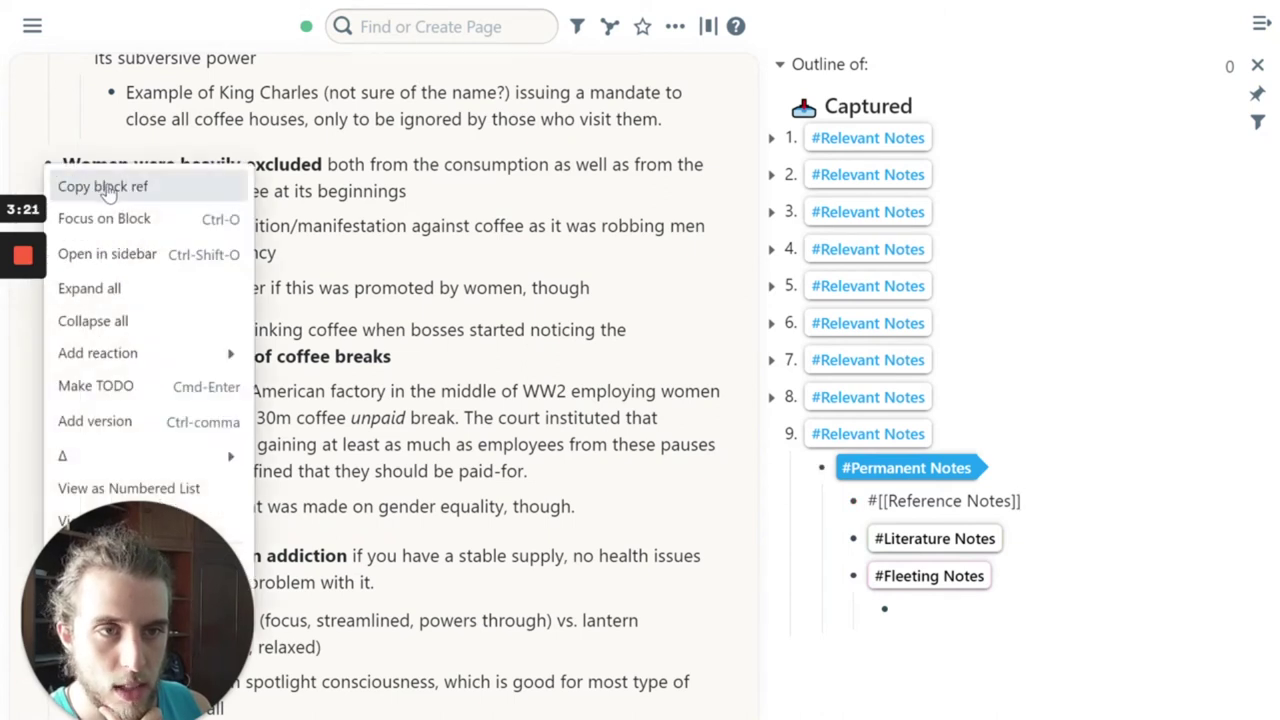
left_click(108, 190)
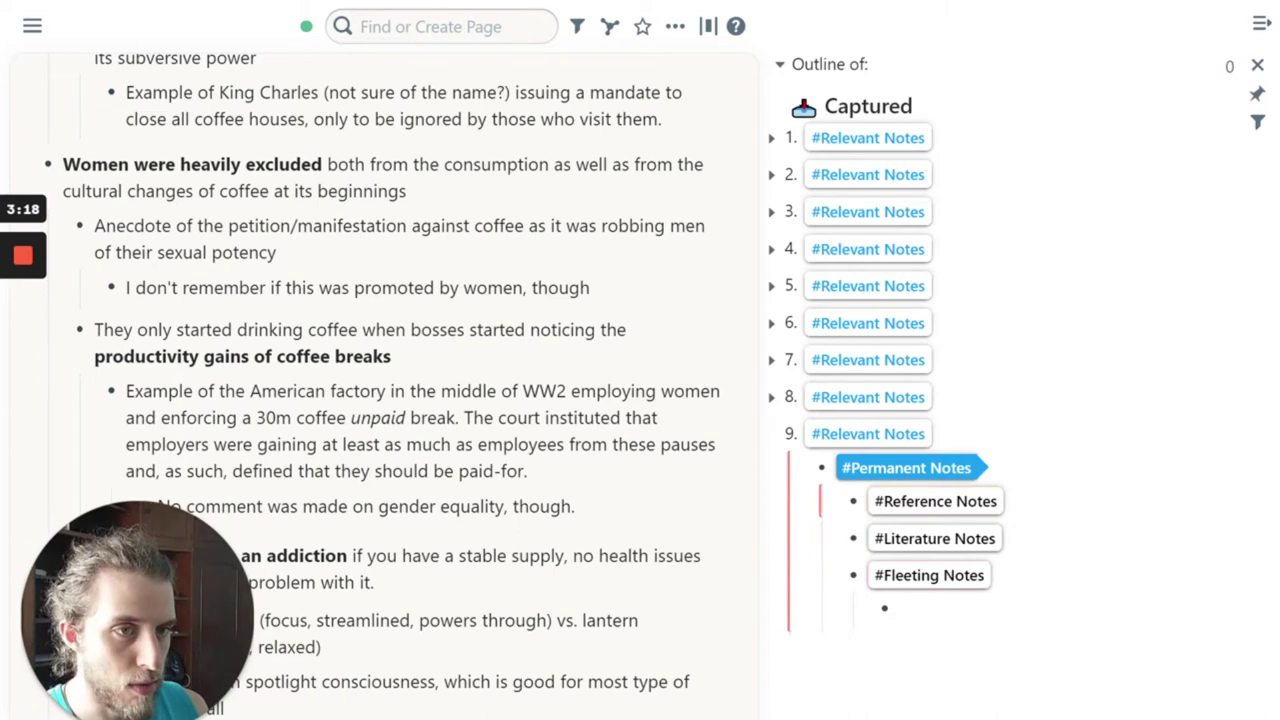
left_click(1020, 501)
key("ctrl+v")
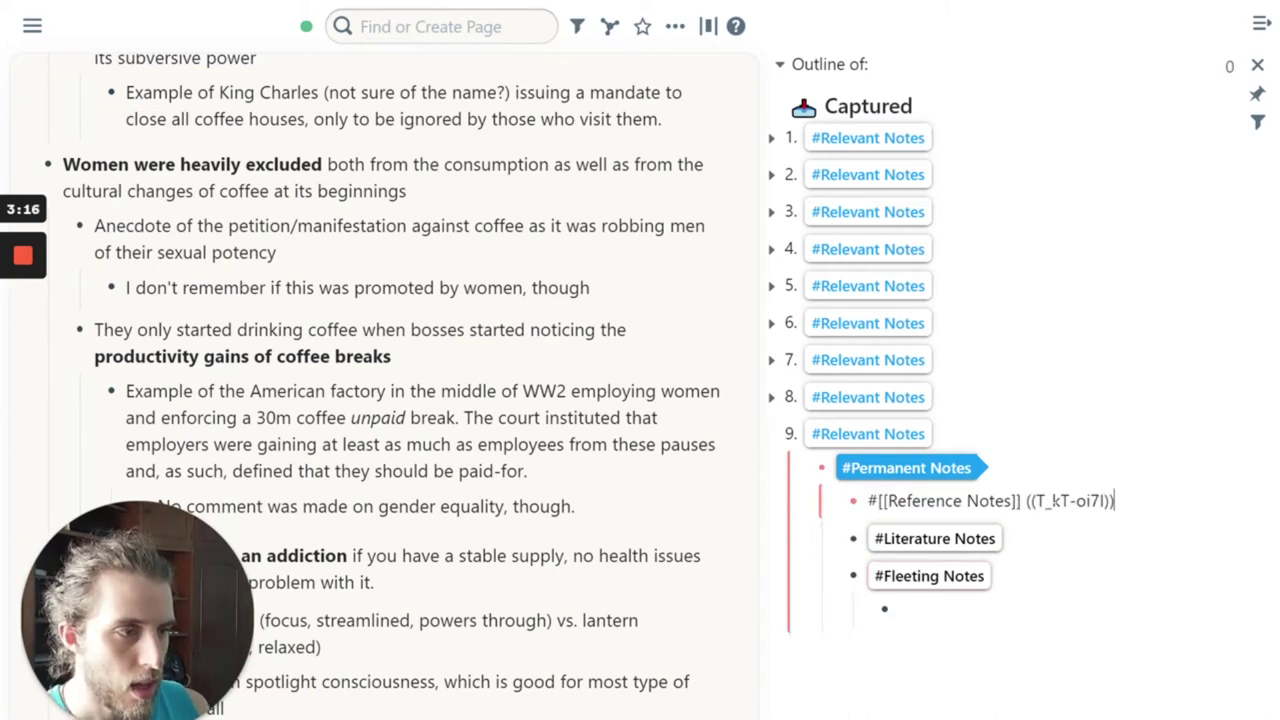
- Replace the pasted block reference in the Reference Notes line with its text and alias
left_click(1010, 538)
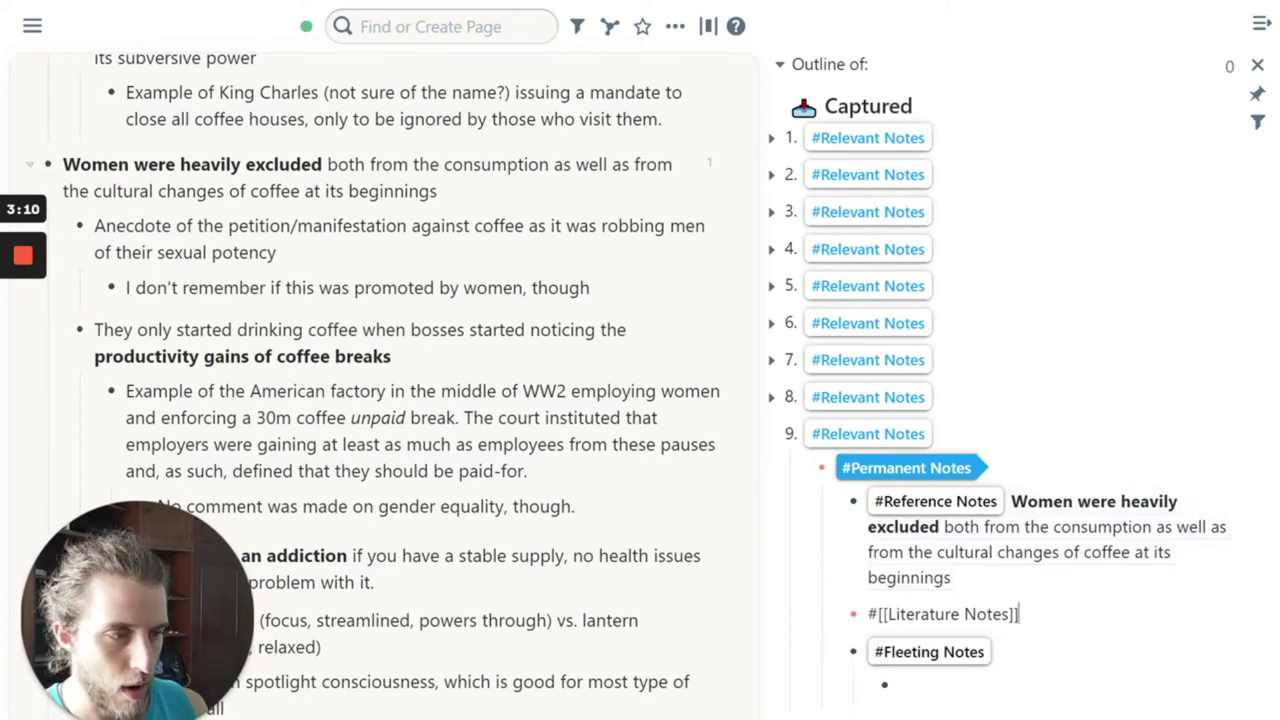
right_click(1080, 505)
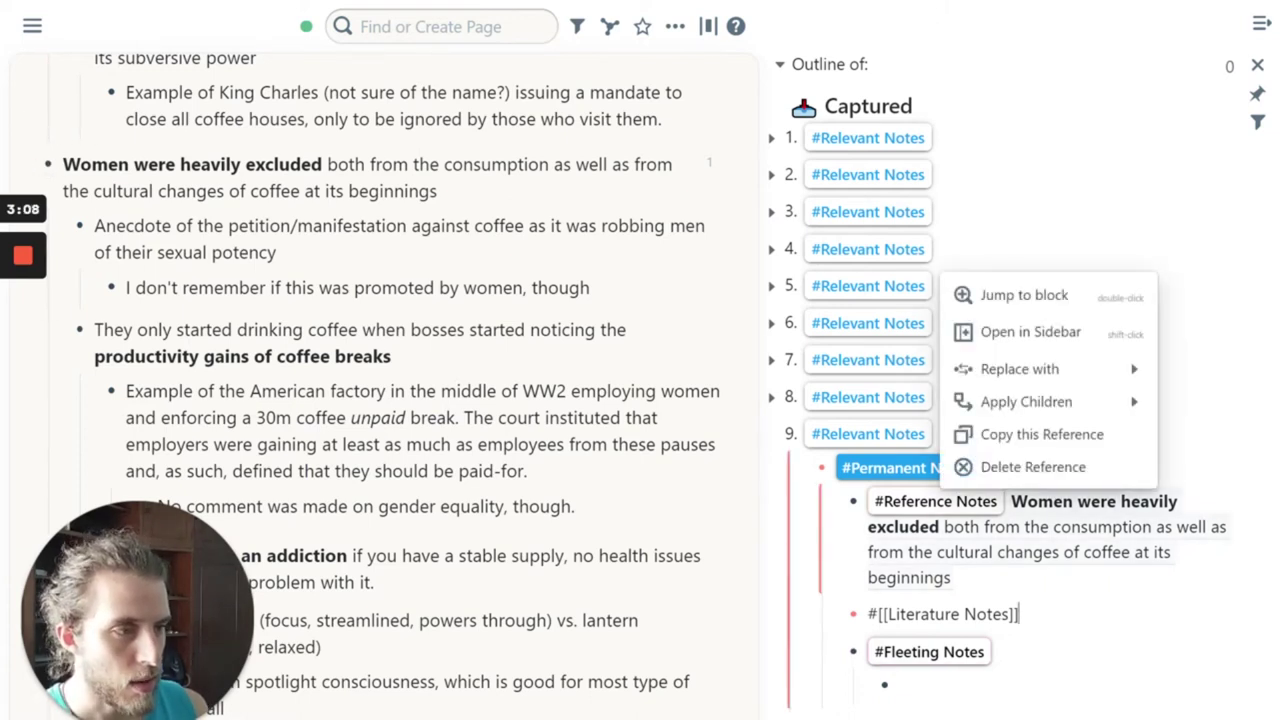
mouse_move(1085, 386)
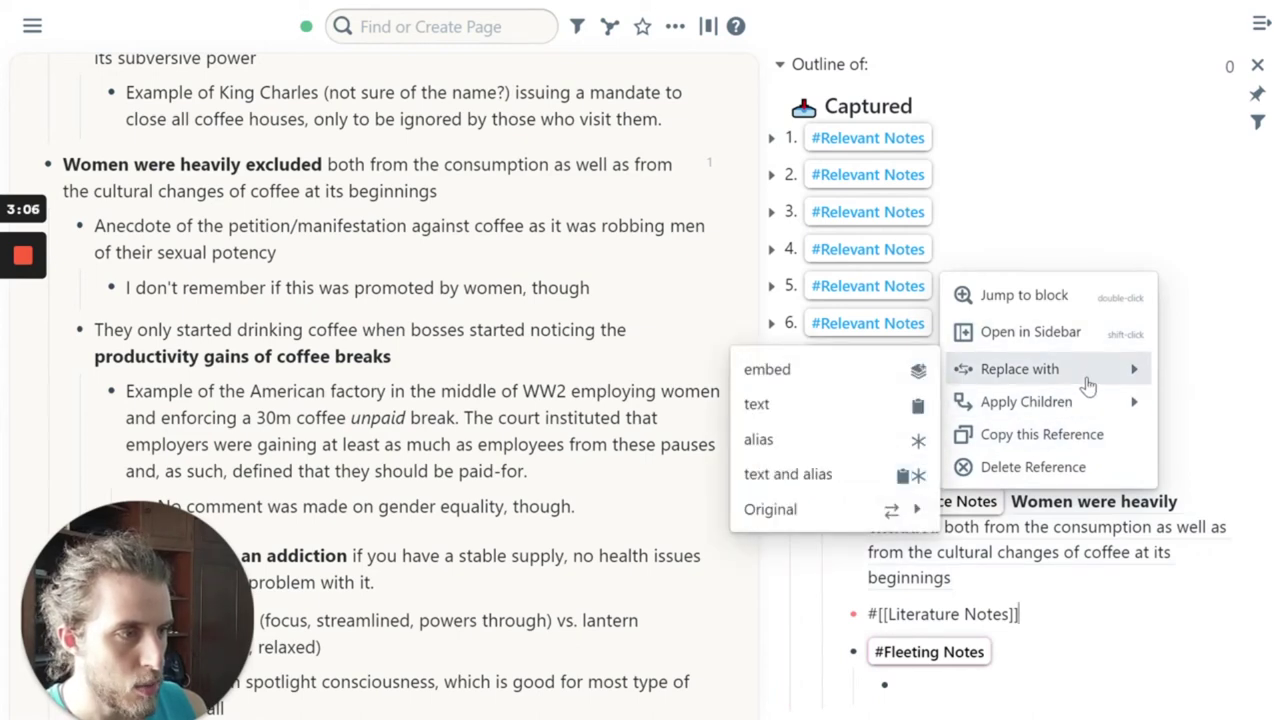
left_click(847, 476)
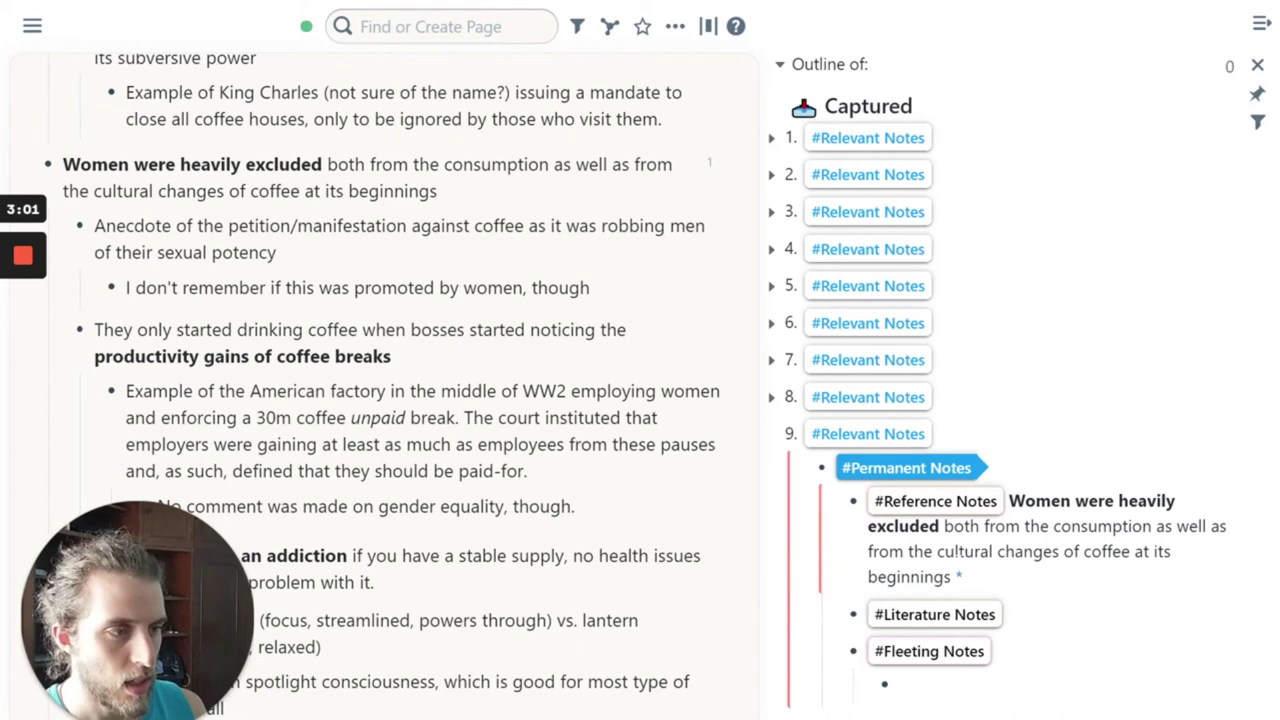
- Try rewording the Reference Notes text by inserting "from" after "Women were heavily excluded"
left_click(1035, 525)
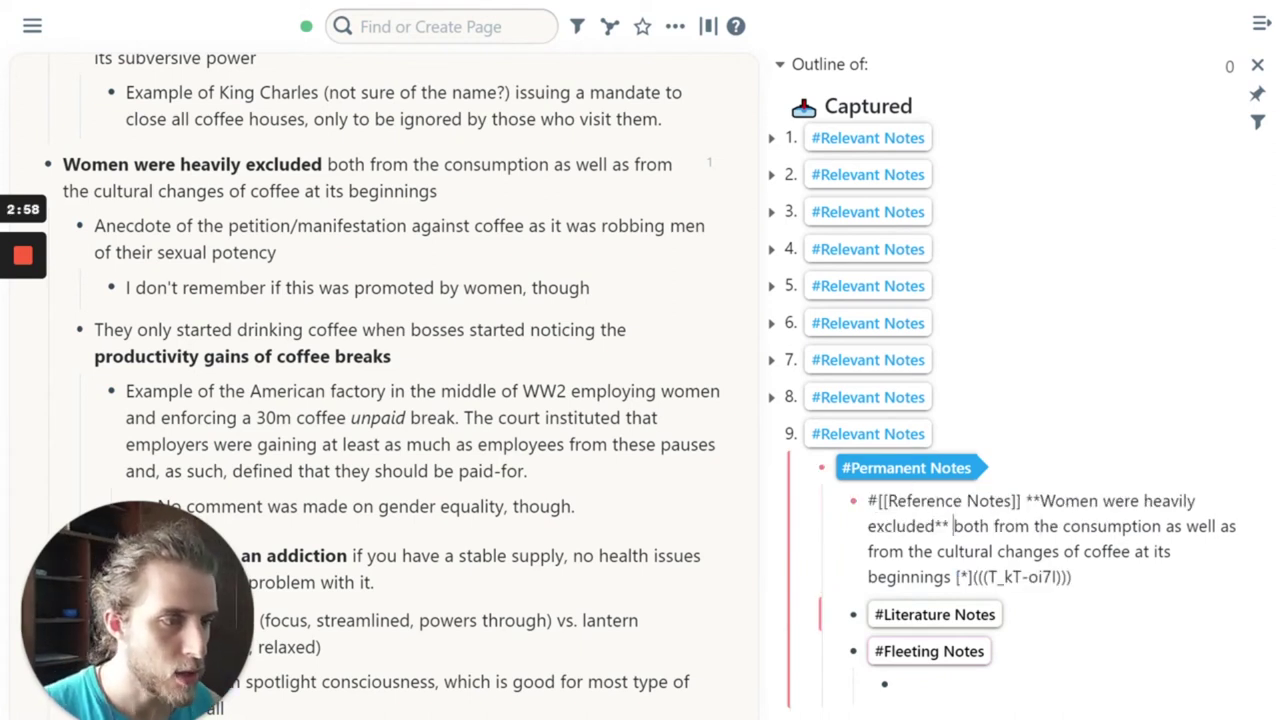
type("from")
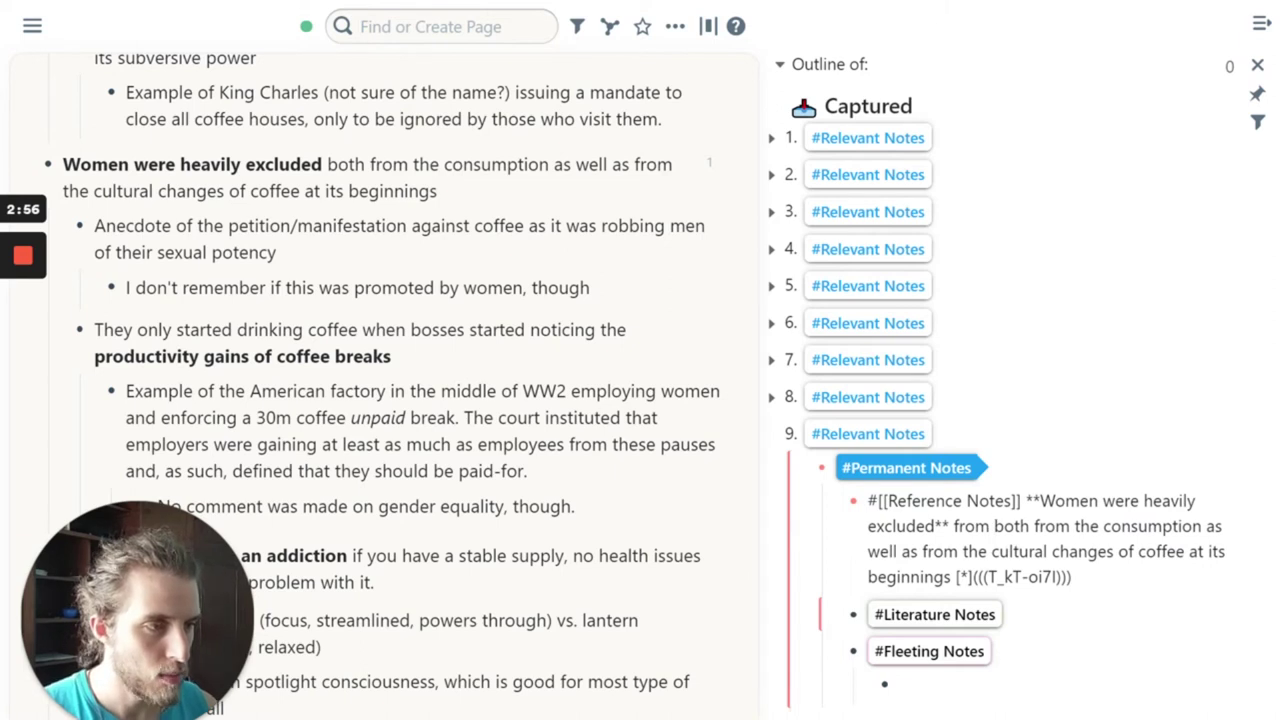
key("ctrl+shift+Right")
key("ctrl+shift+Right")
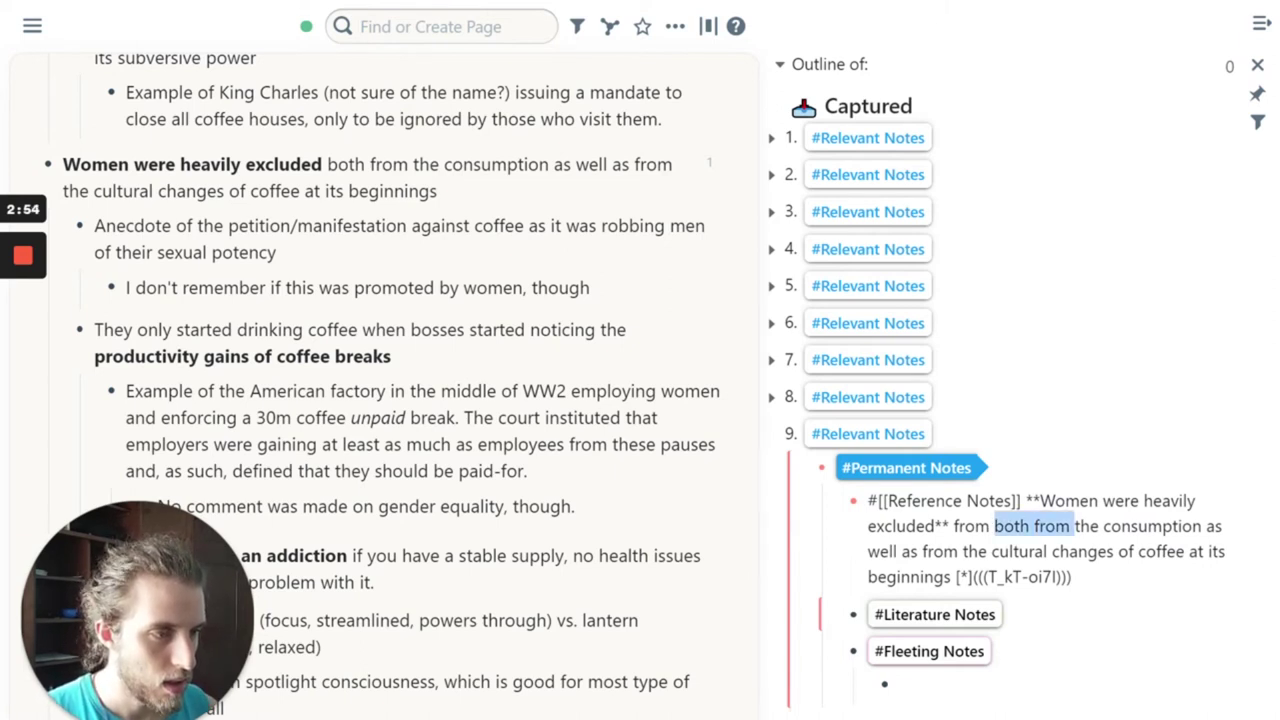
key("Left")
key("ctrl+BackSpace")
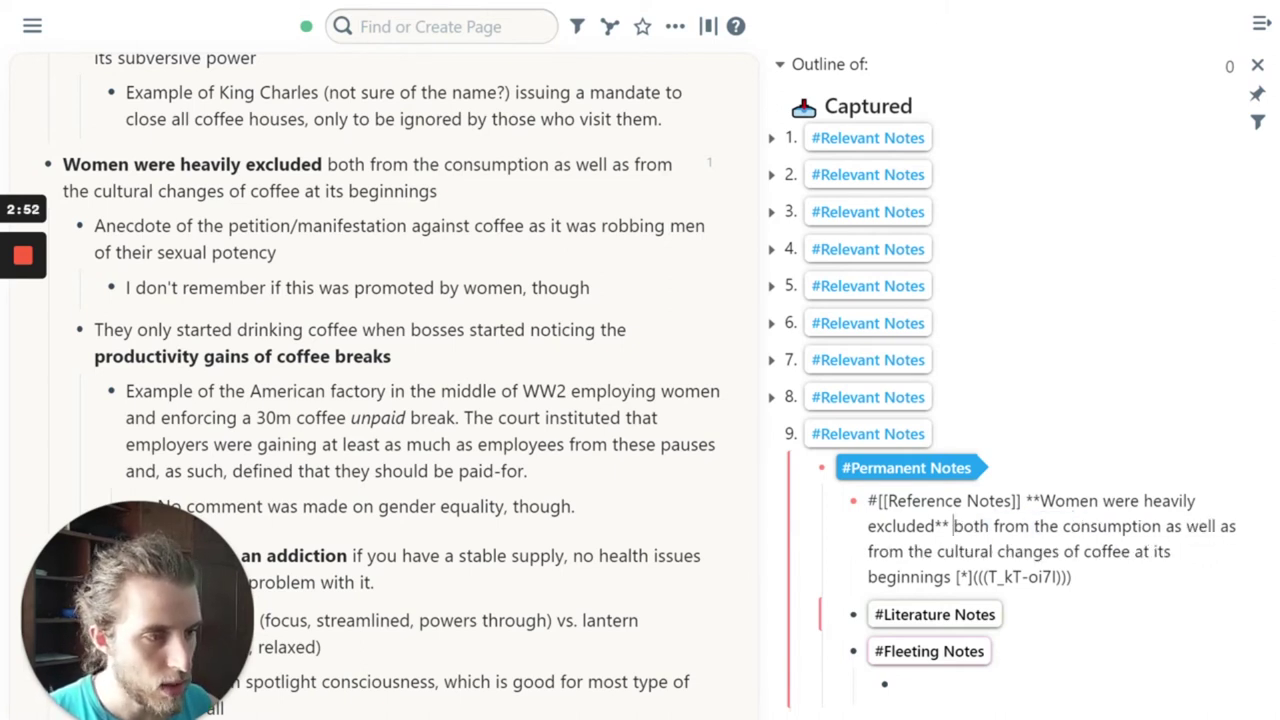
left_click(1019, 614)
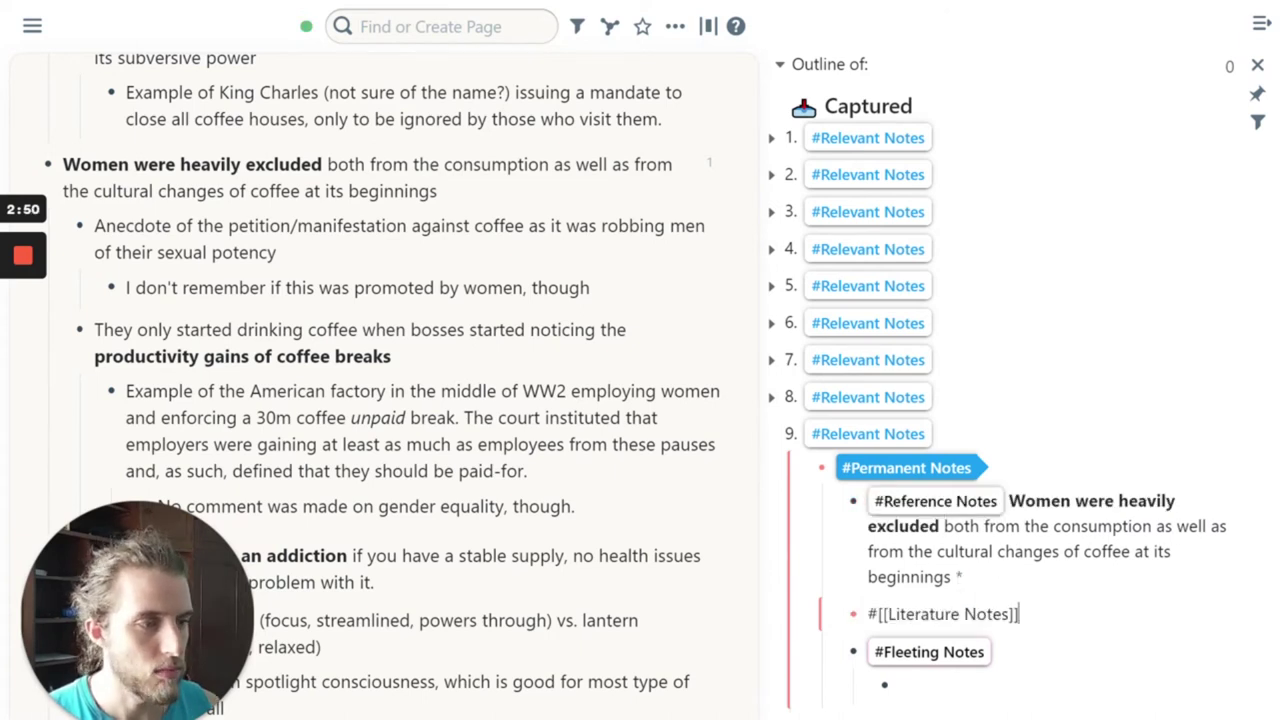
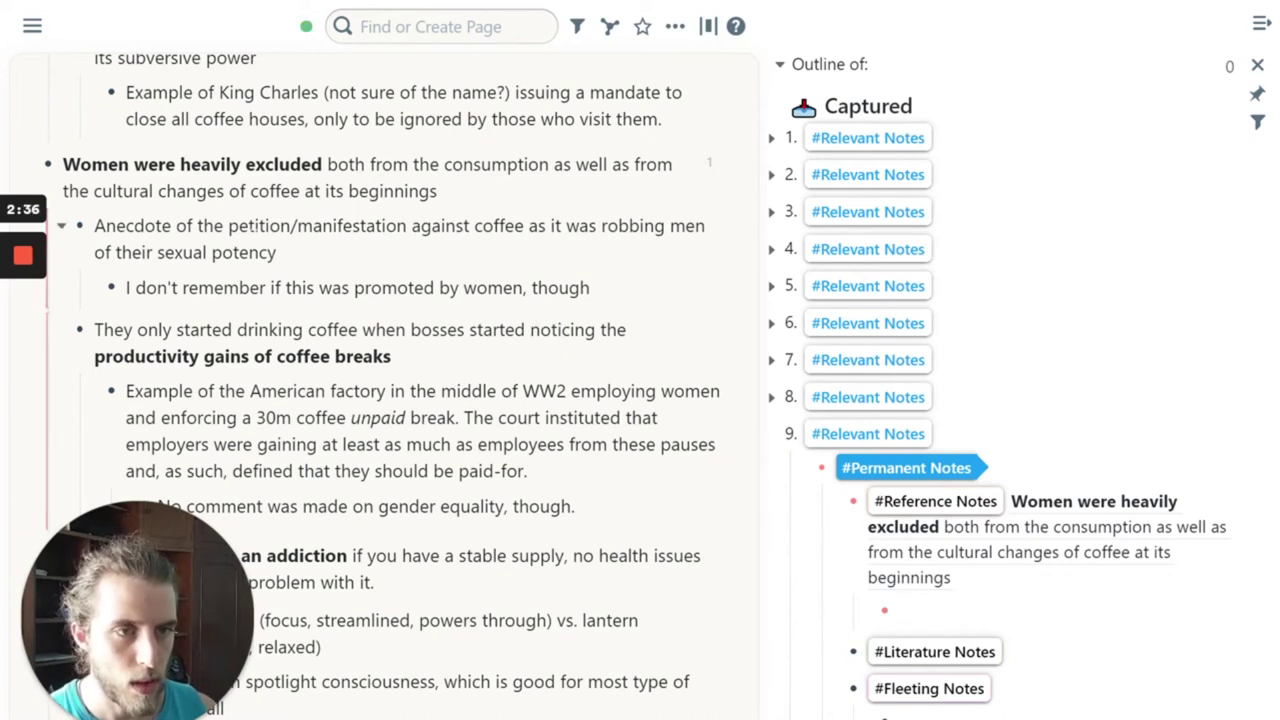
- Nest block references to the "productivity gains of coffee breaks" note and its children under the Reference Notes line, and delete the leftover empty block
scroll(75, 228, "down", 2)
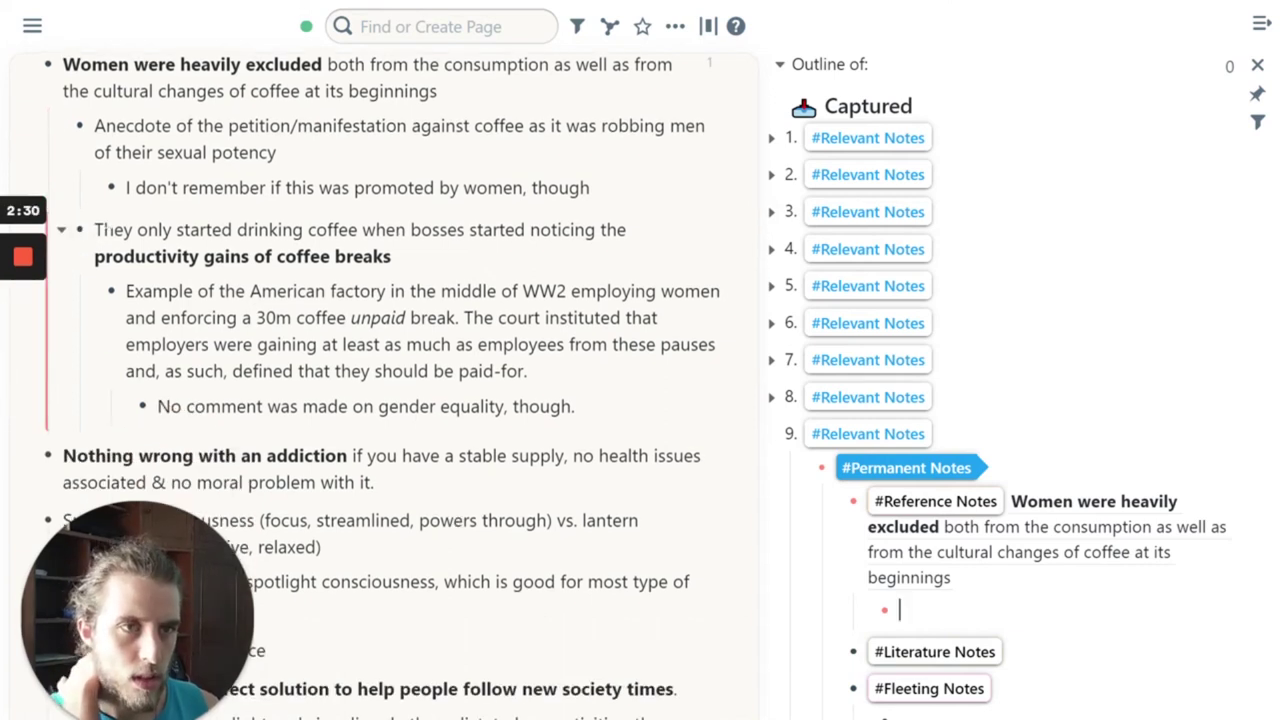
left_click_drag(80, 233, 920, 604)
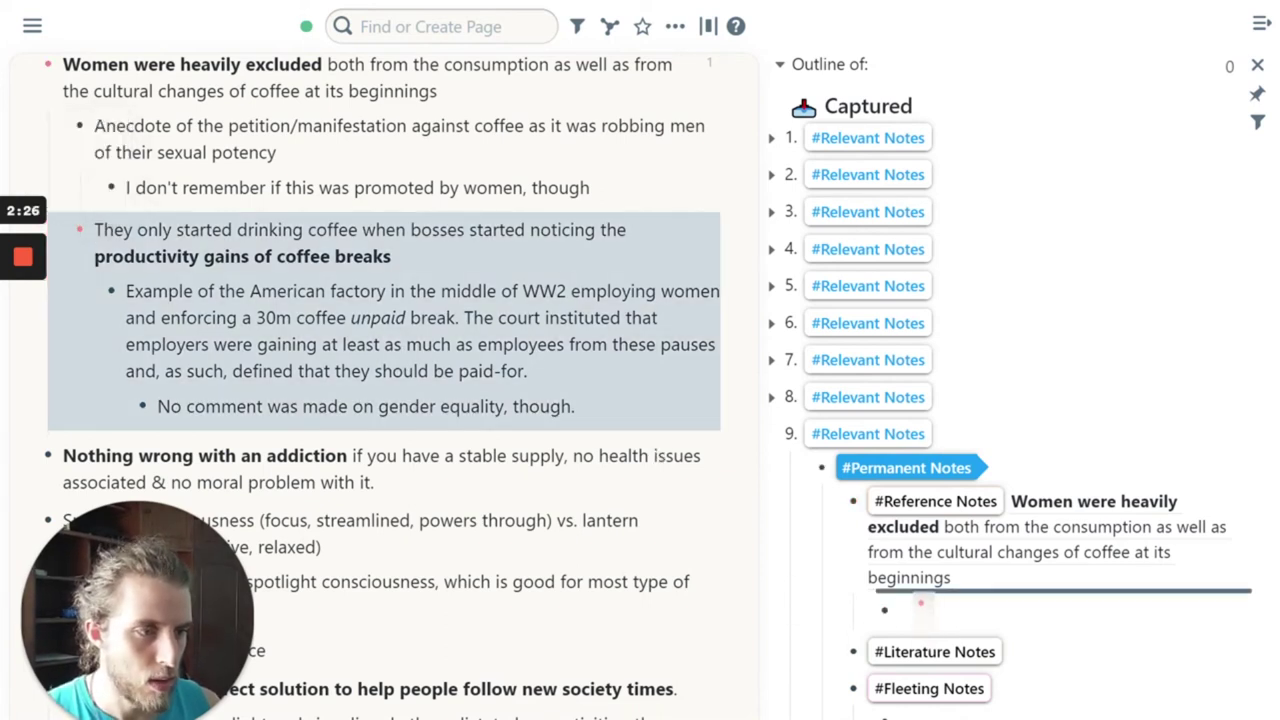
left_click_drag(920, 604, 918, 606)
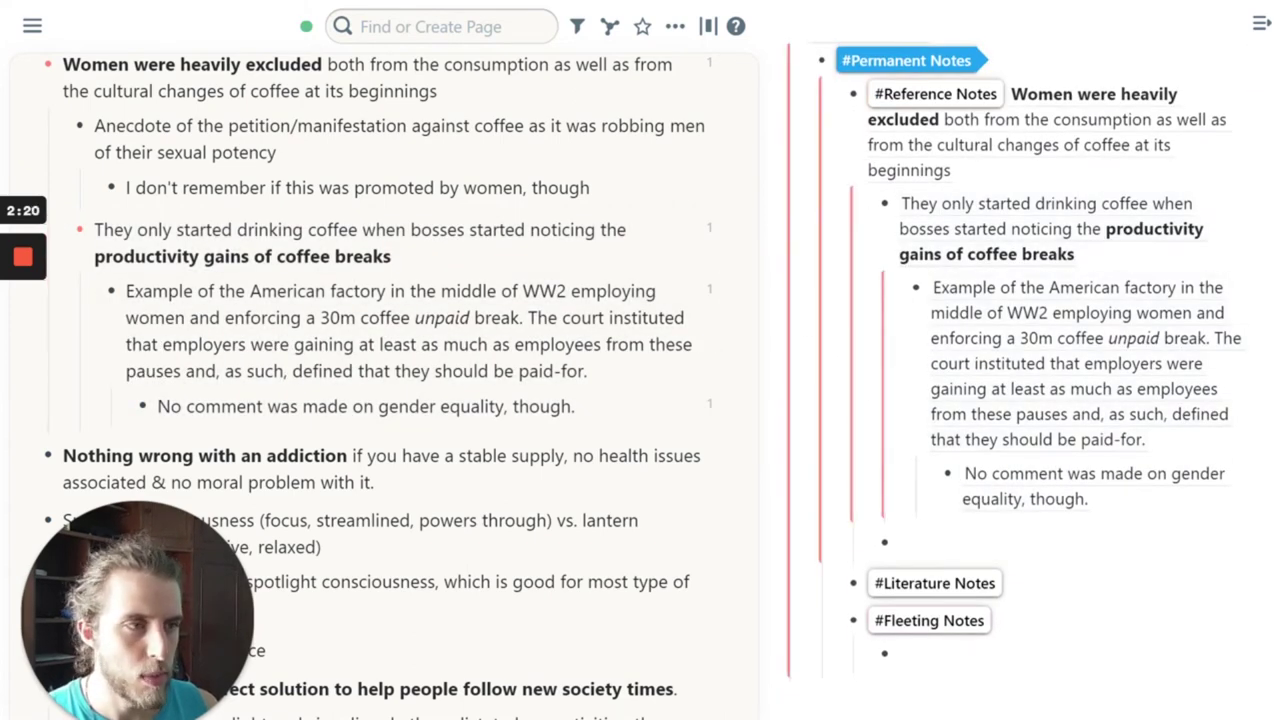
key("BackSpace")
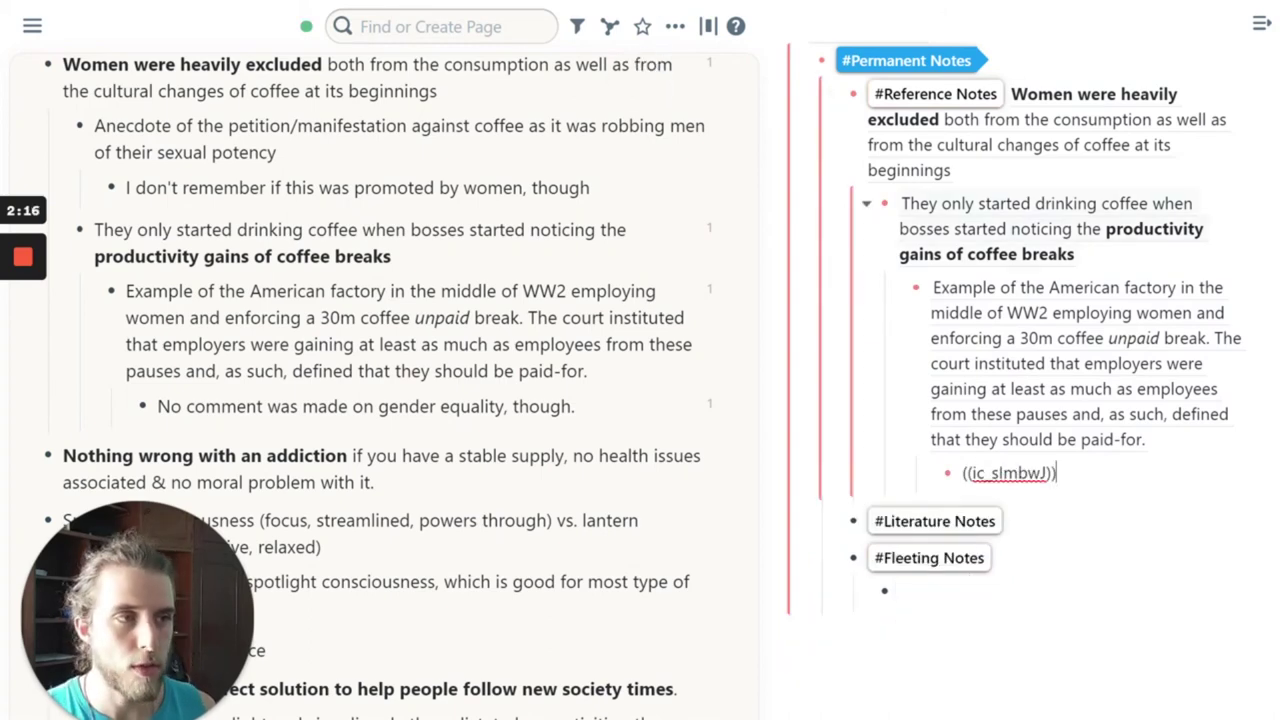
scroll(1030, 300, "up", 2)
scroll(1030, 300, "down", 4)
scroll(1030, 300, "up", 2)
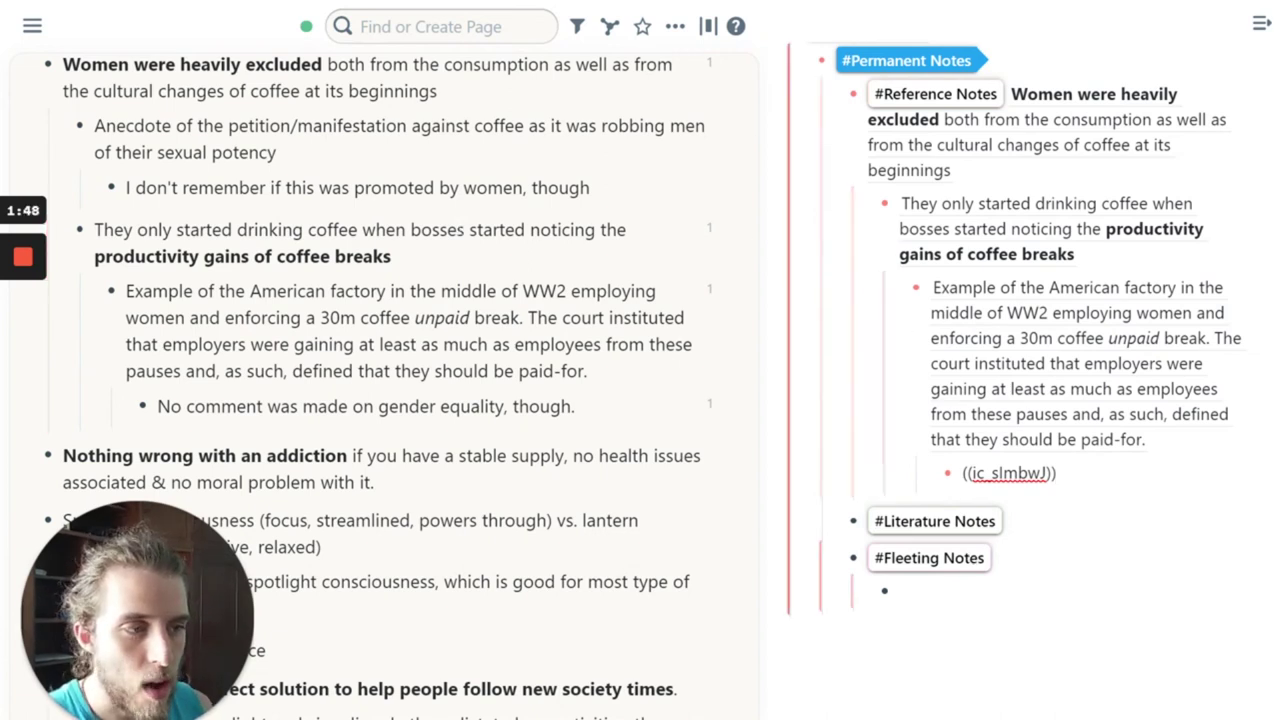
- Write "Makes me think of women being excluded from the revolution of computers" in the empty block nested under the ninth item's Fleeting Notes tag
left_click(900, 590)
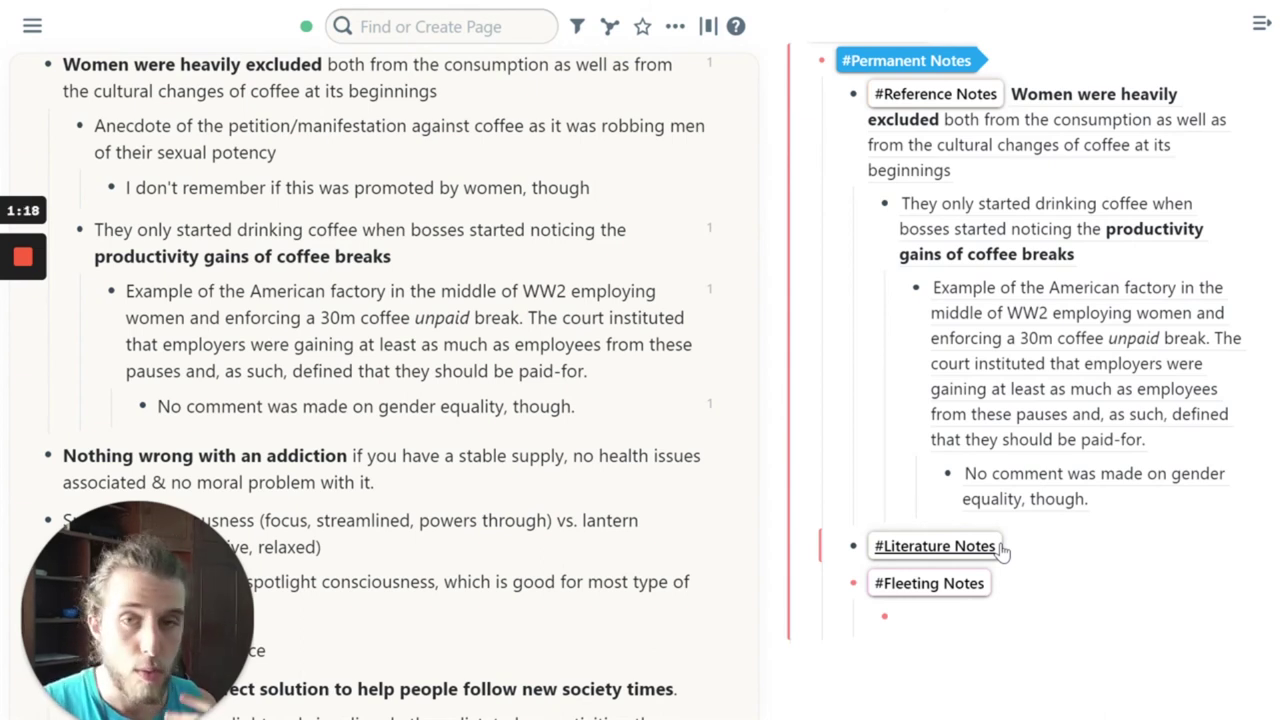
type("Makes ")
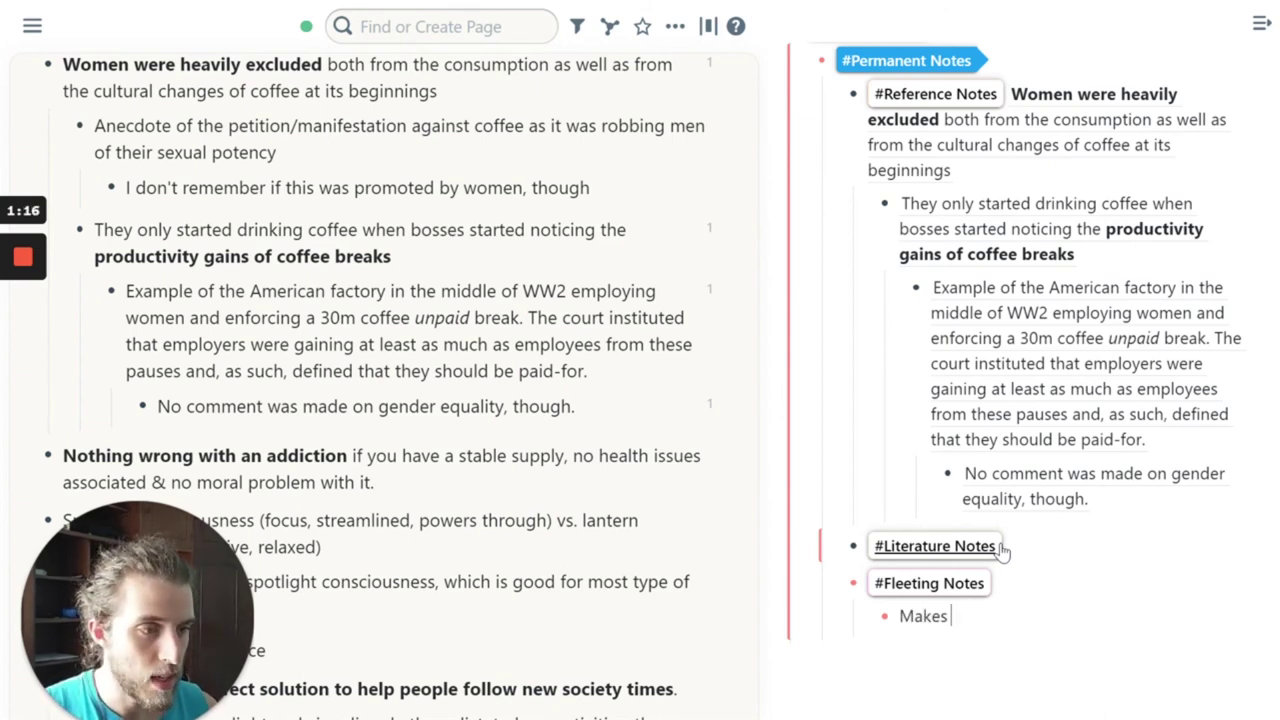
type("me think of wom")
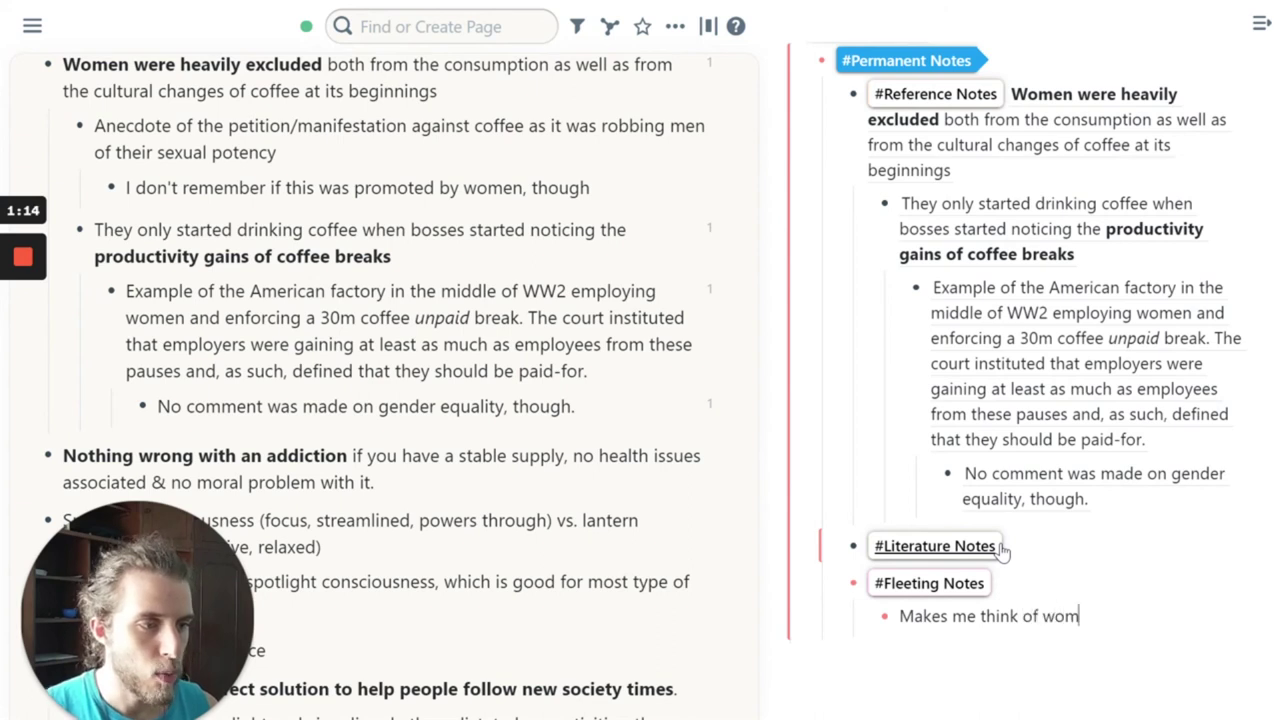
type("en being excluded form")
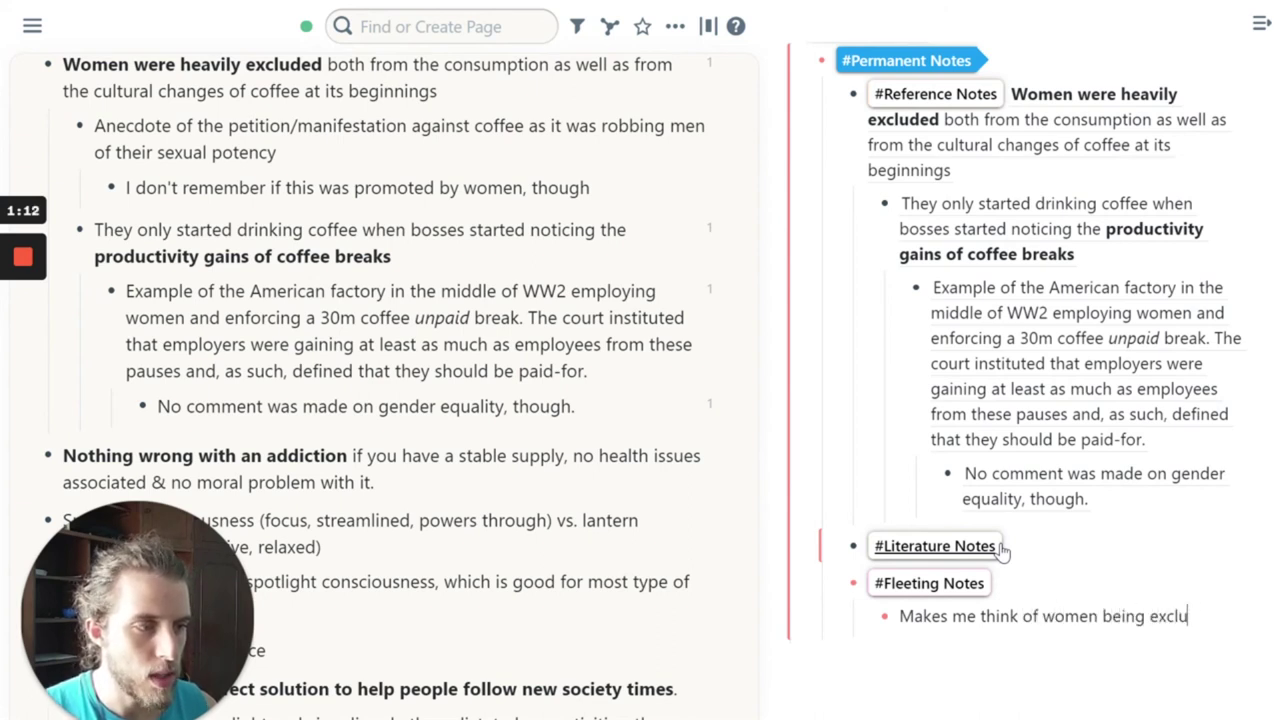
key("BackSpace")
key("BackSpace")
key("BackSpace")
key("BackSpace")
type("ro")
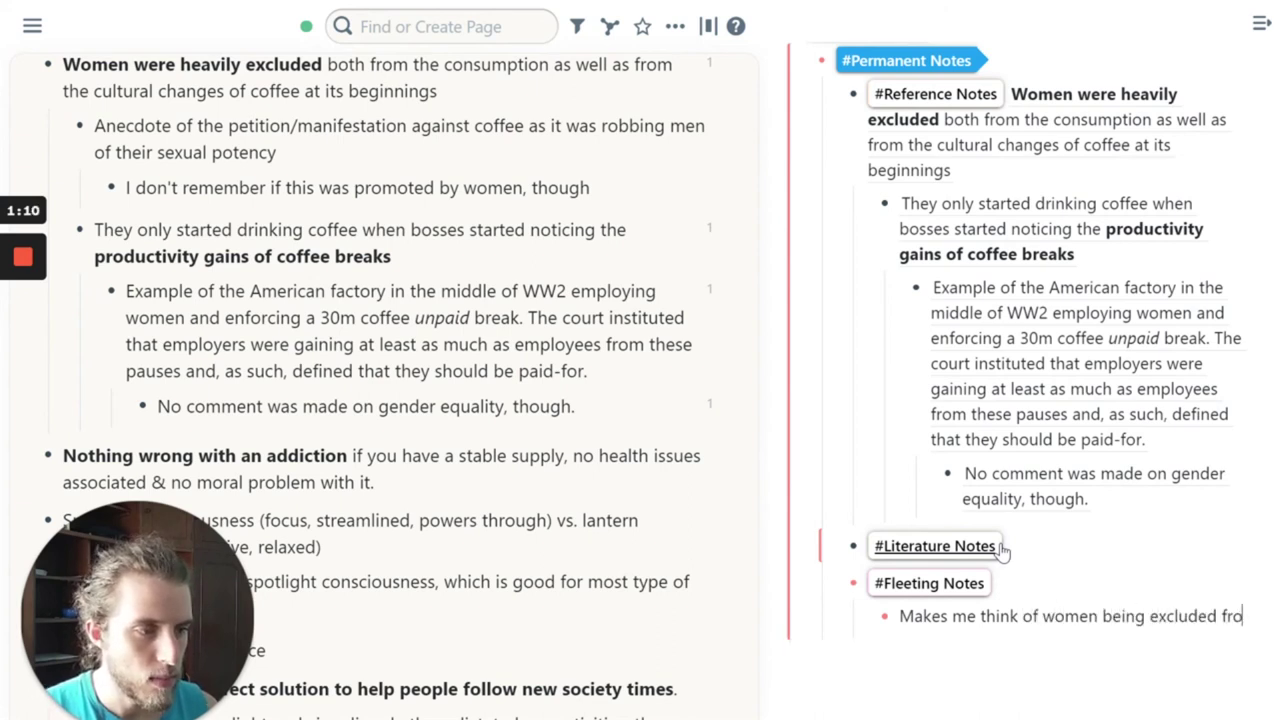
type("m the revolution of")
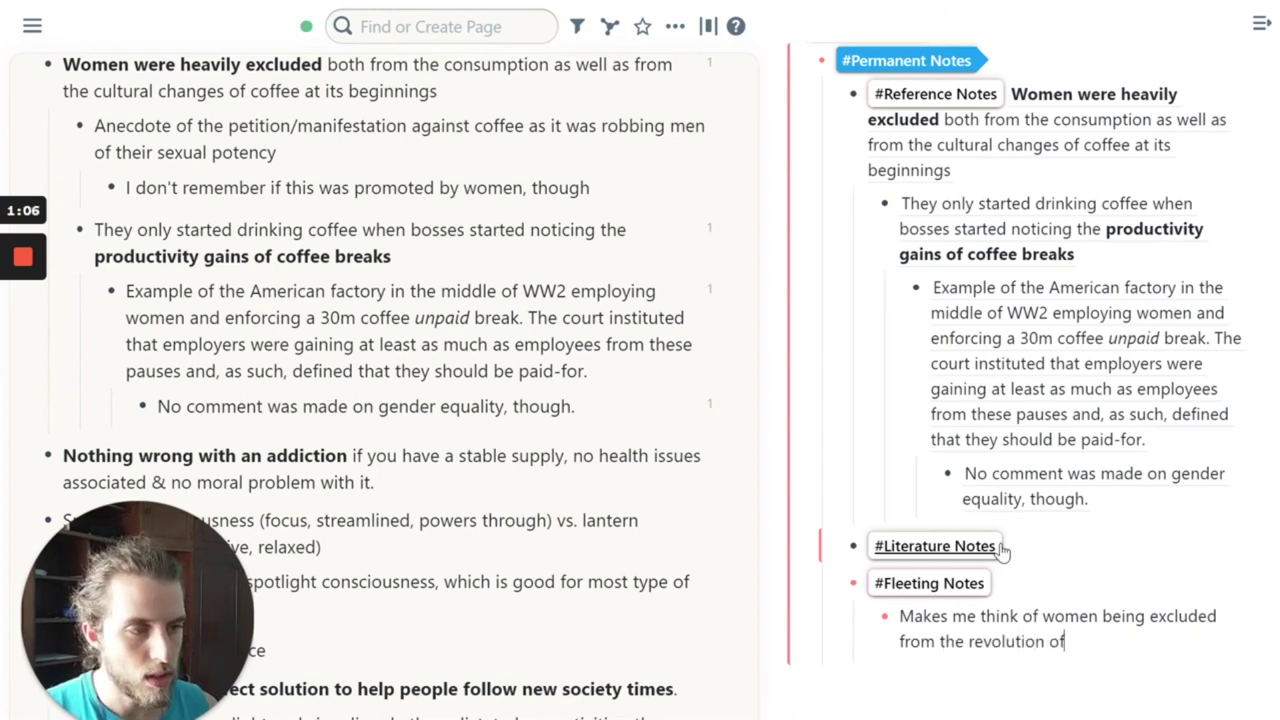
type(" computers")
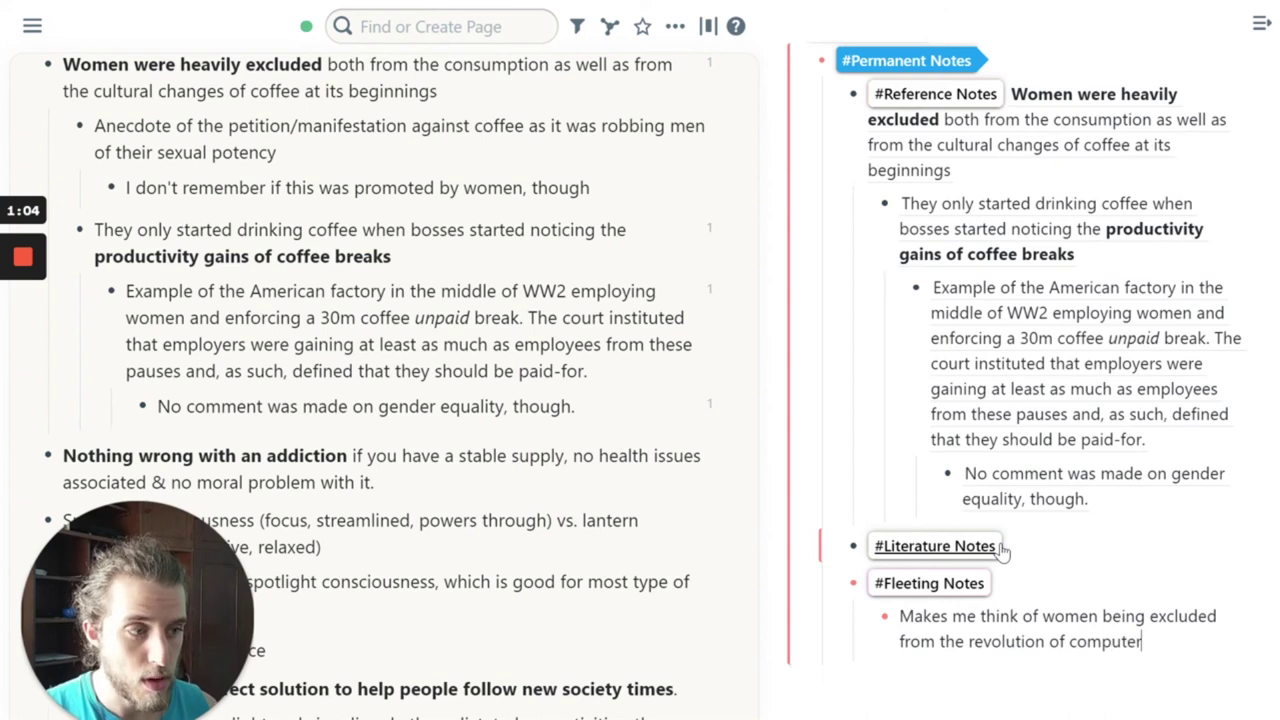
- Replace the word "revolution" with "rise" in the fleeting note about women and computers
key("ctrl+Left")
key("ctrl+Left")
key("ctrl+BackSpace")
type("rise")
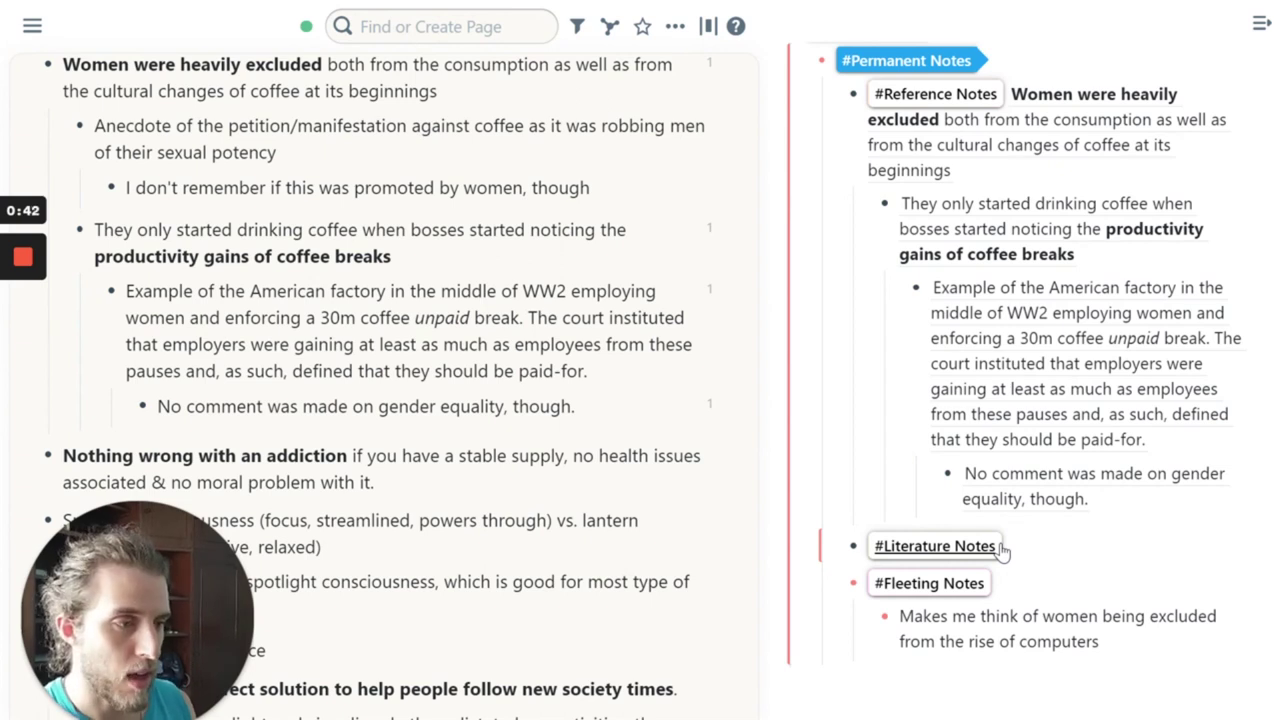
triple_click(1002, 617)
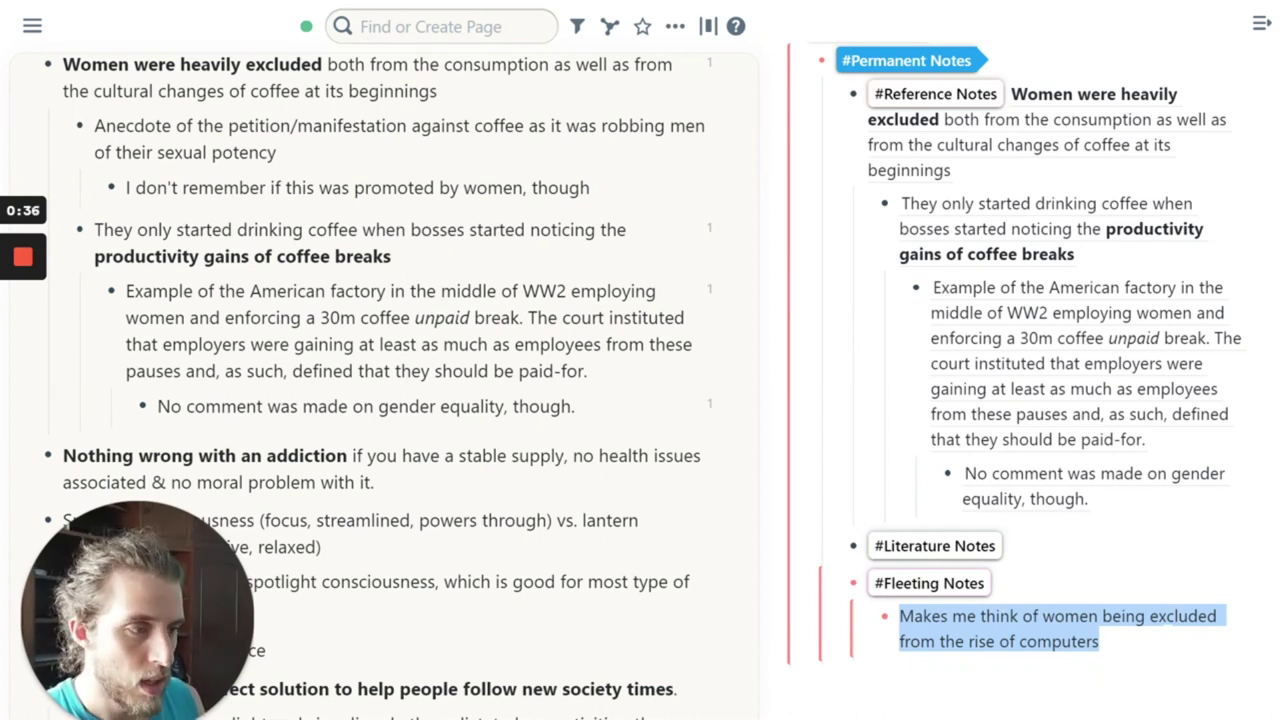
left_click(1099, 641)
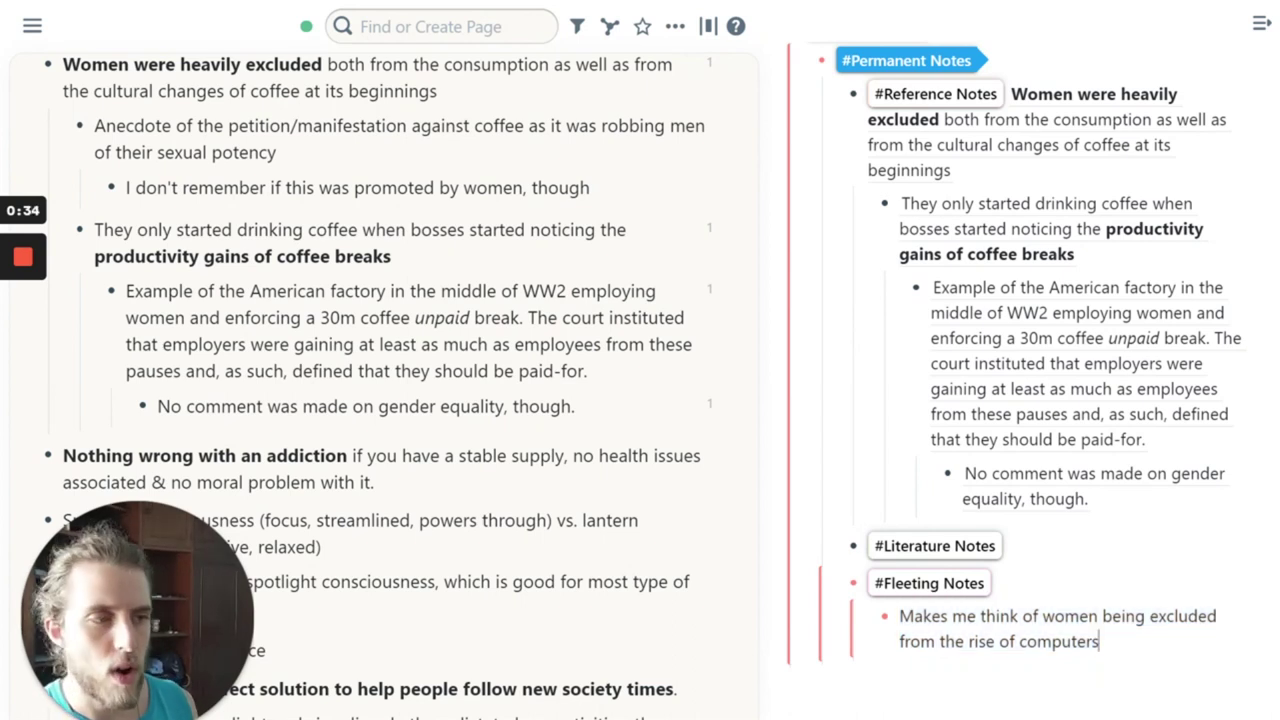
- Collapse the ninth Relevant Notes item on the Captured page, then expand it again to review its nested notes
scroll(1105, 610, "down", 3)
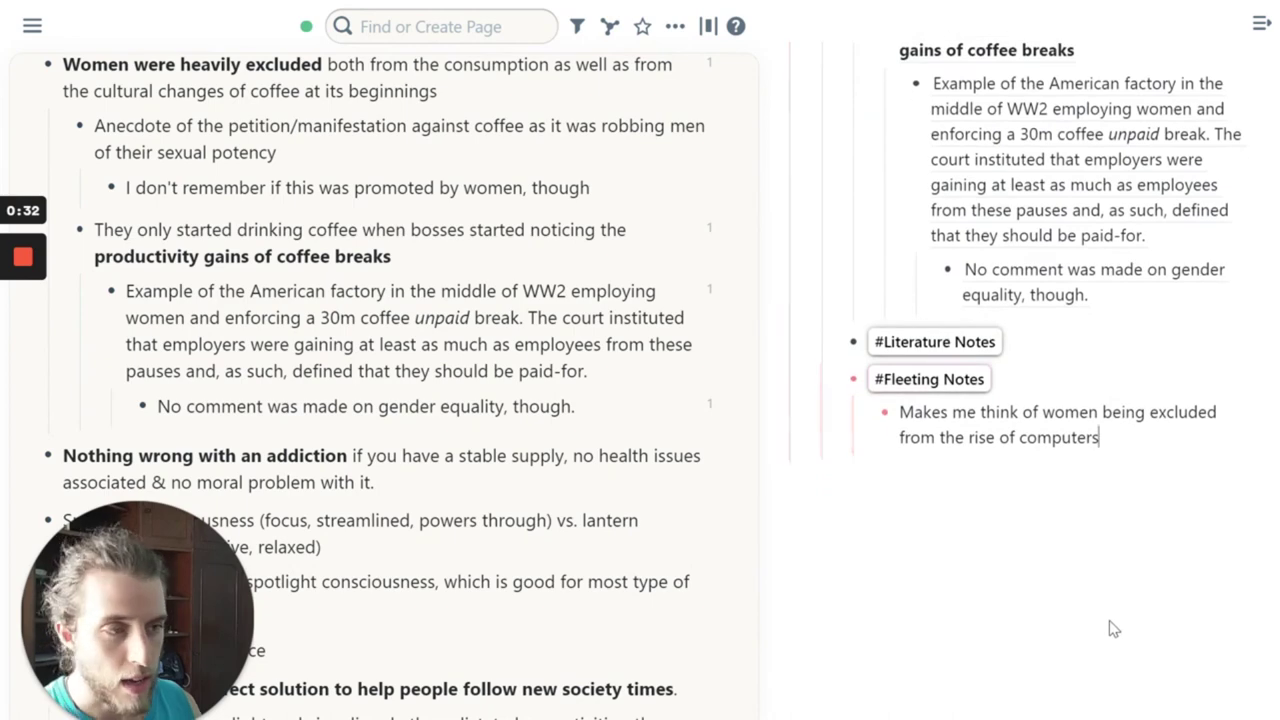
scroll(1100, 591, "up", 3)
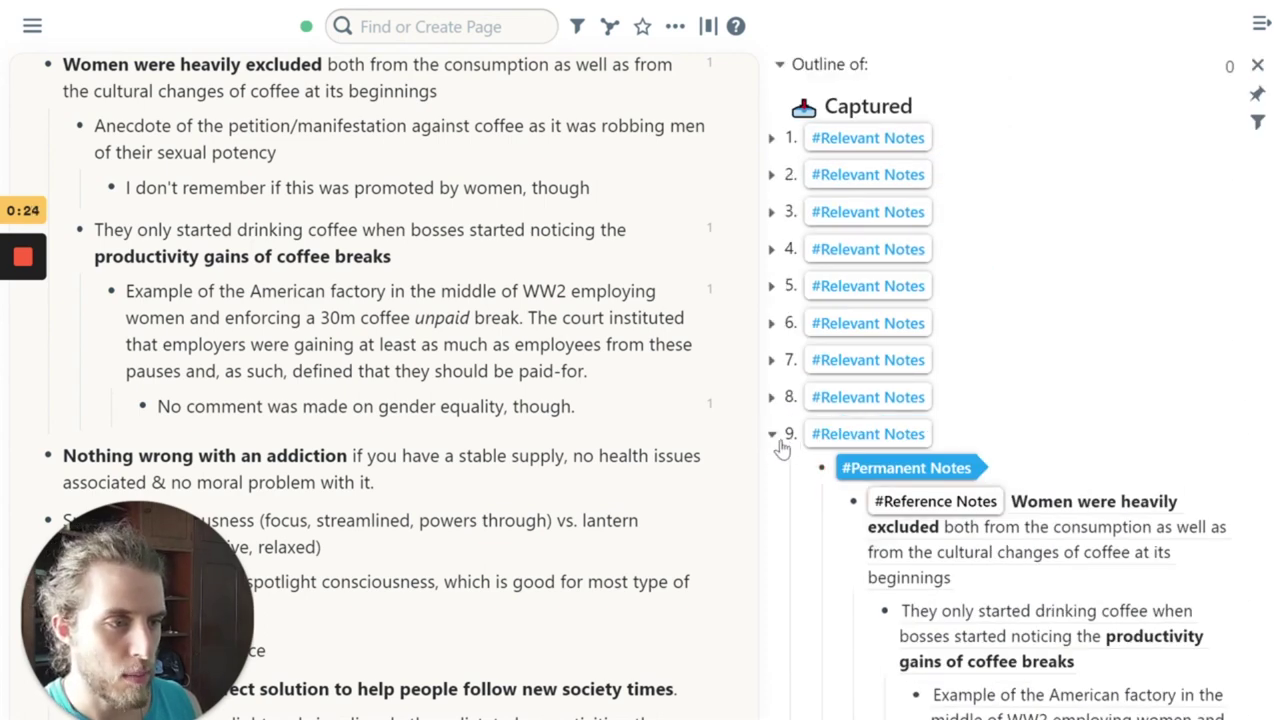
left_click(776, 438)
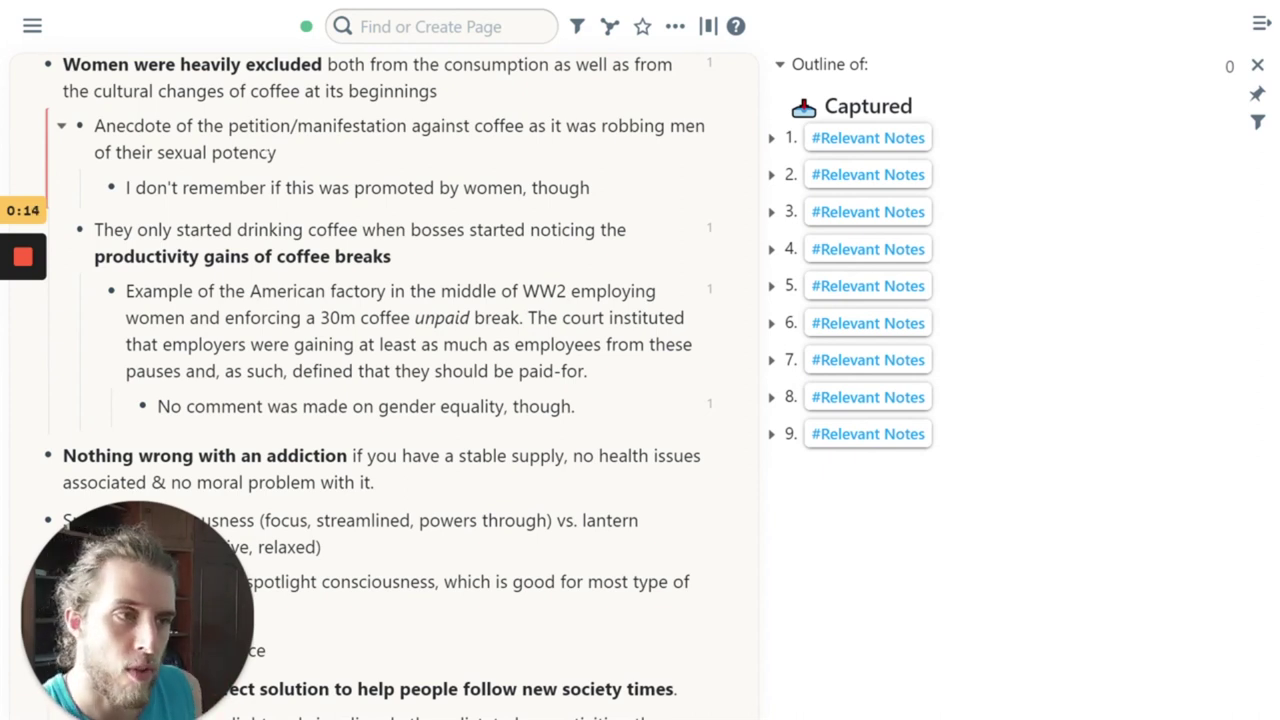
left_click(772, 434)
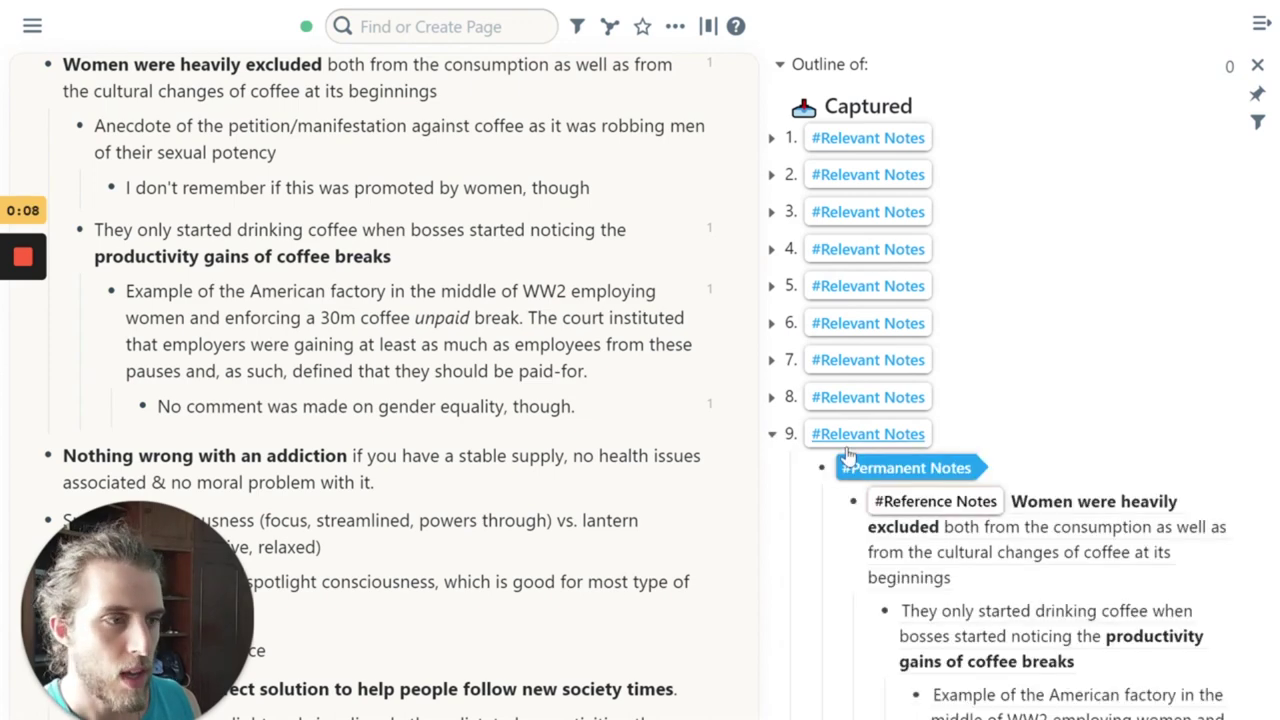
scroll(995, 430, "down", 3)
scroll(995, 430, "up", 3)
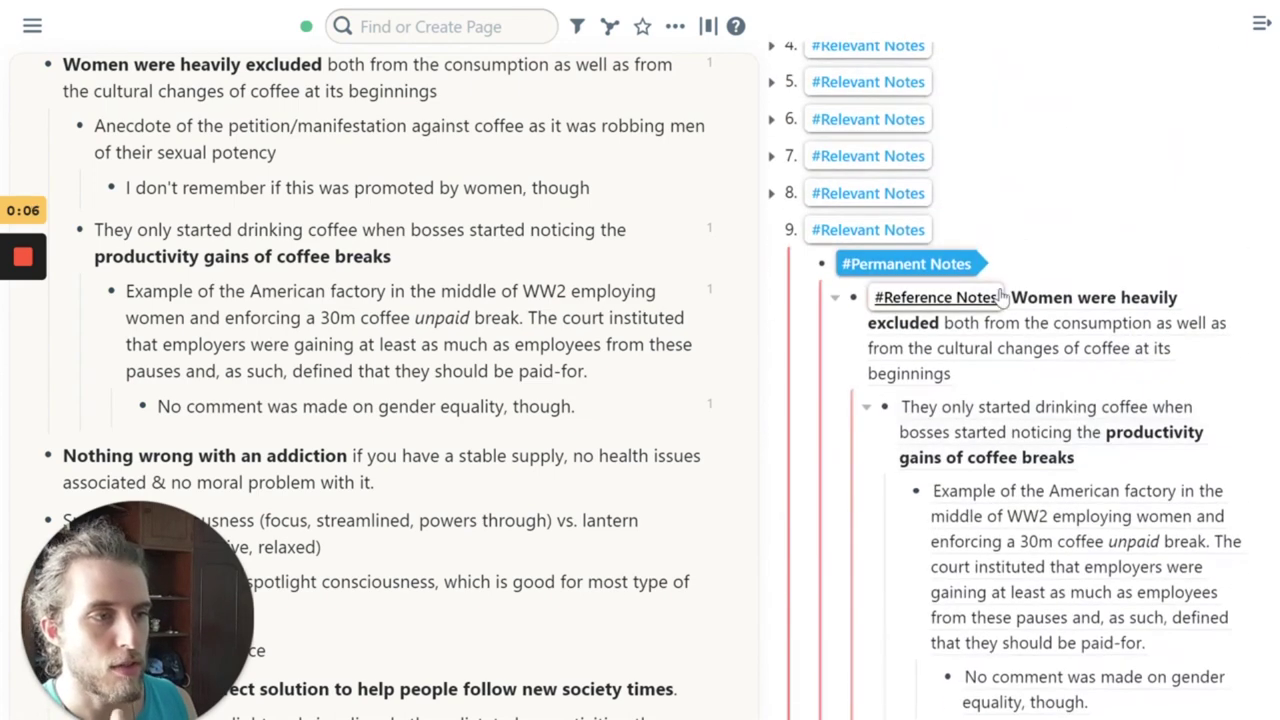